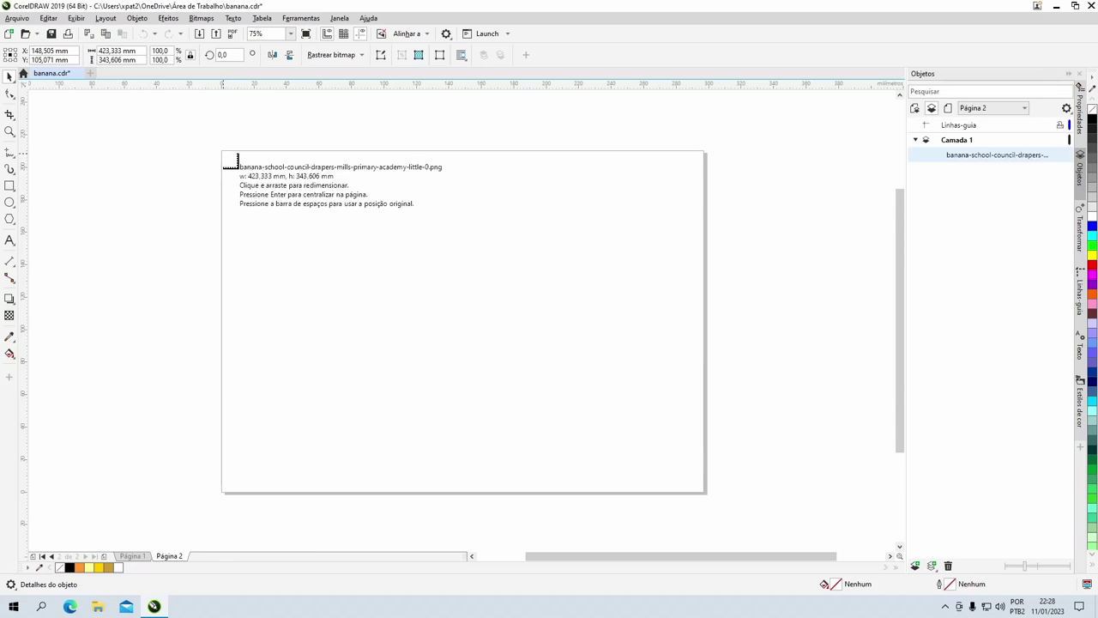
# Place the imported banana image about 240 mm wide, centre it on the page, rotate it 30 degrees and shift it slightly upward.
pyautogui.moveTo(224, 158); pyautogui.dragTo(649, 471)
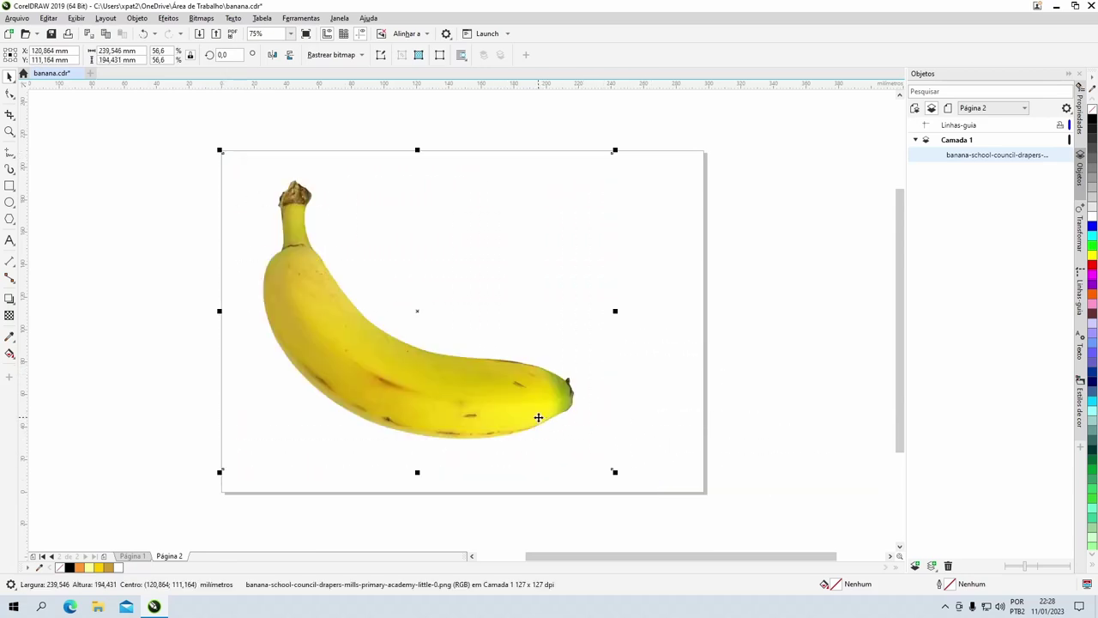
pyautogui.press('p')
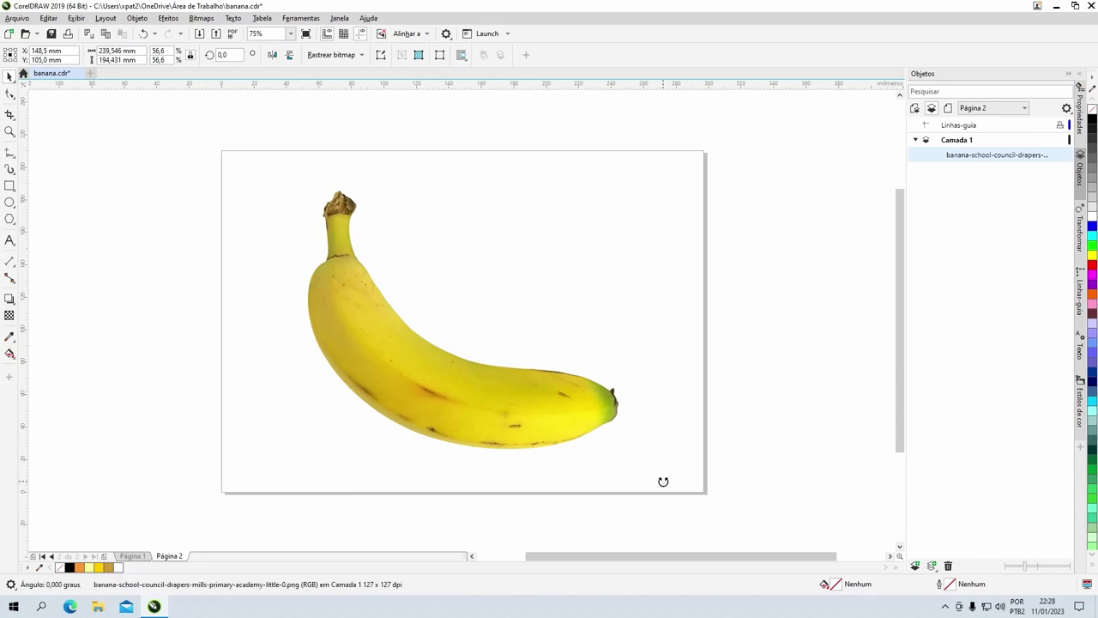
pyautogui.moveTo(662, 481); pyautogui.dragTo(685, 355)
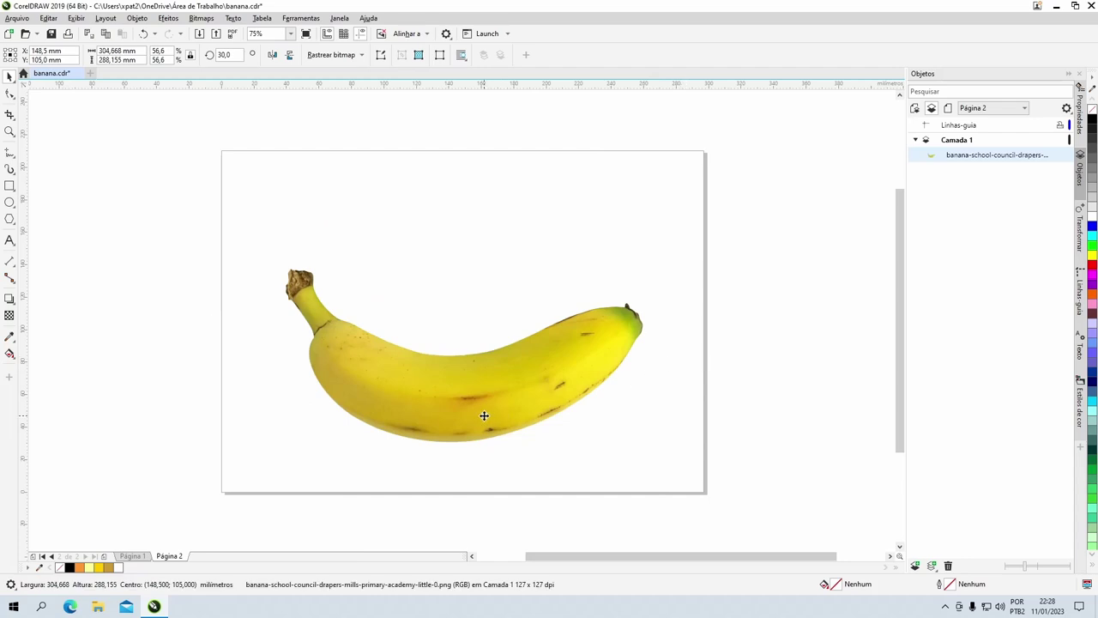
pyautogui.moveTo(484, 415); pyautogui.dragTo(480, 386)
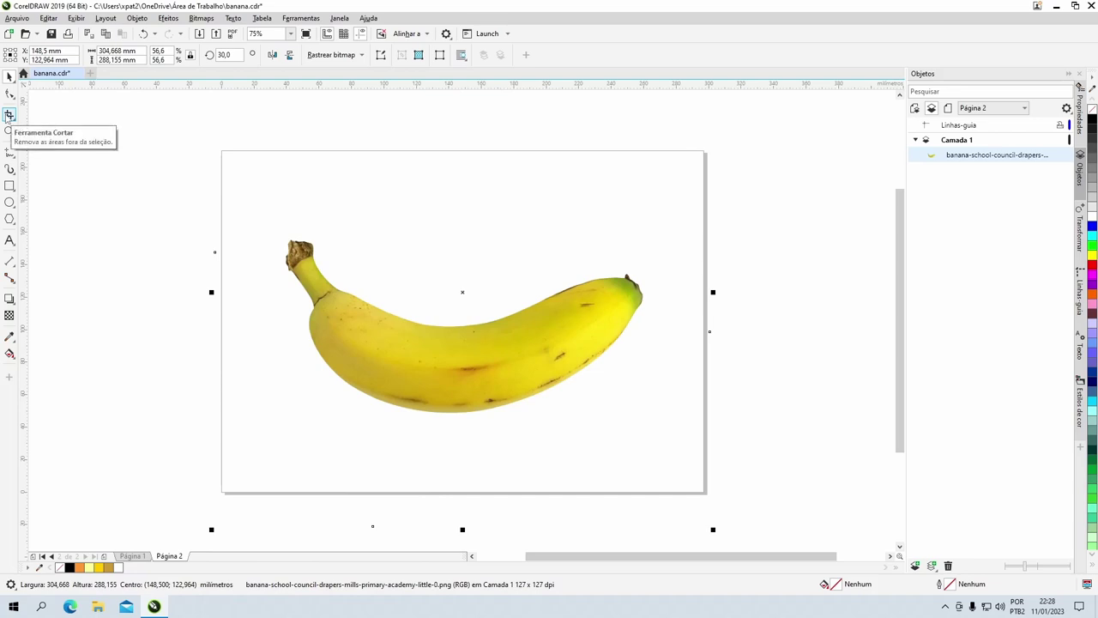
# Crop the rotated image closely around the banana to about 224 × 114 mm and centre it on the page.
pyautogui.click(9, 115)
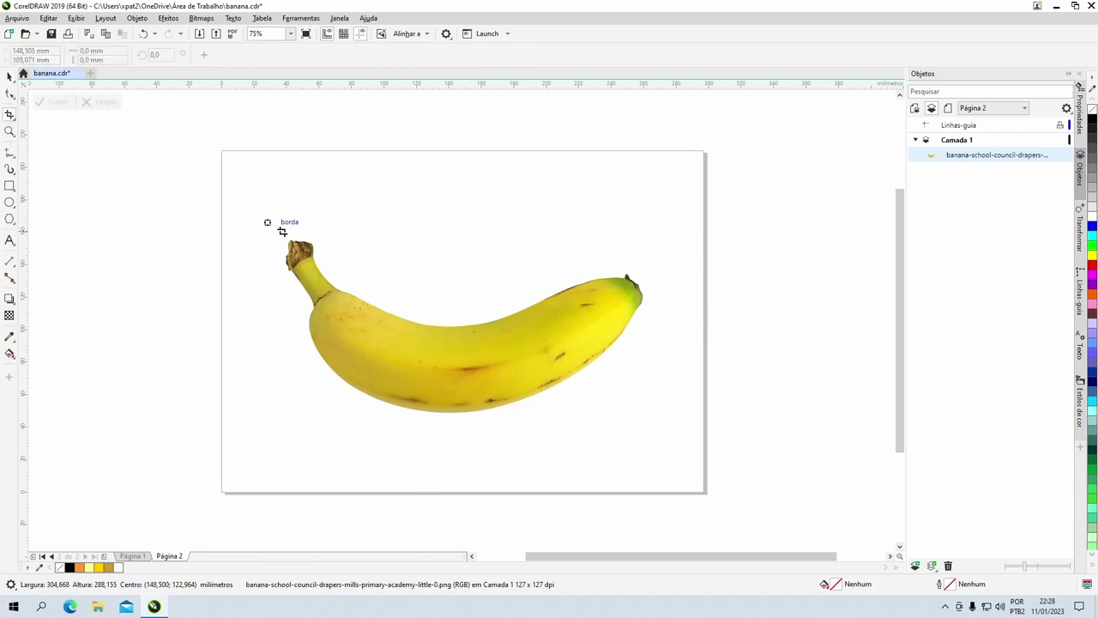
pyautogui.moveTo(284, 231); pyautogui.dragTo(646, 416)
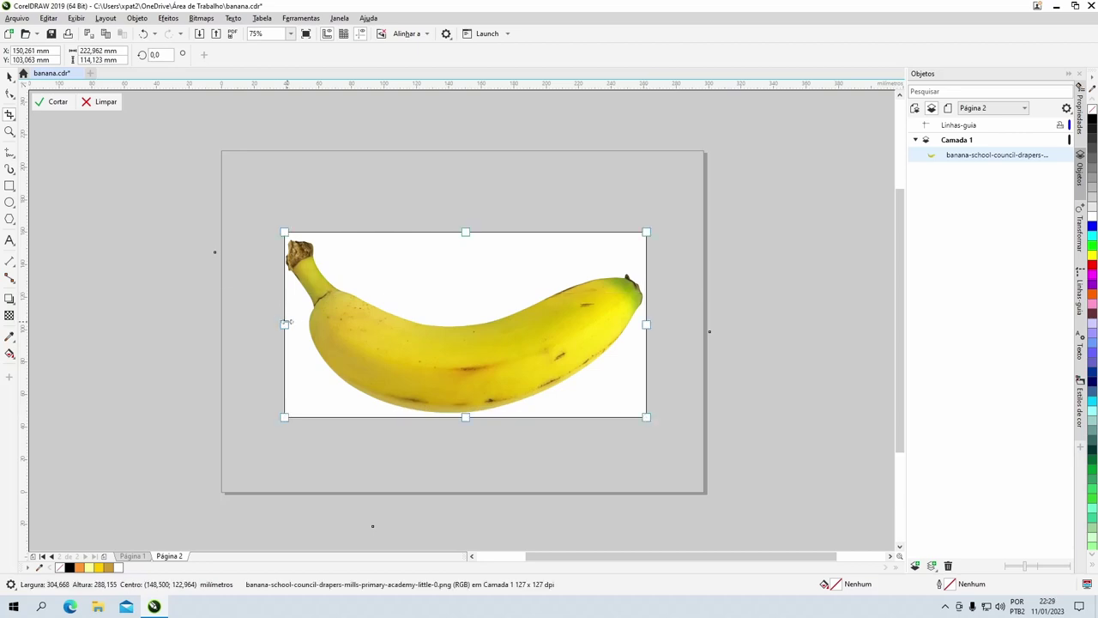
pyautogui.moveTo(289, 322); pyautogui.dragTo(288, 323)
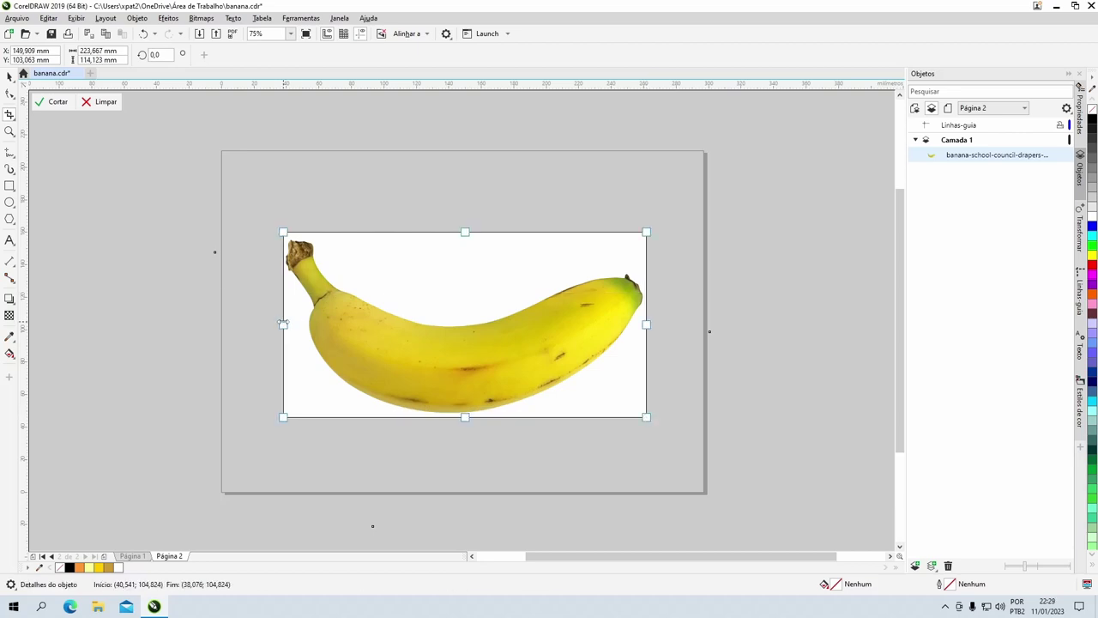
pyautogui.click(41, 106)
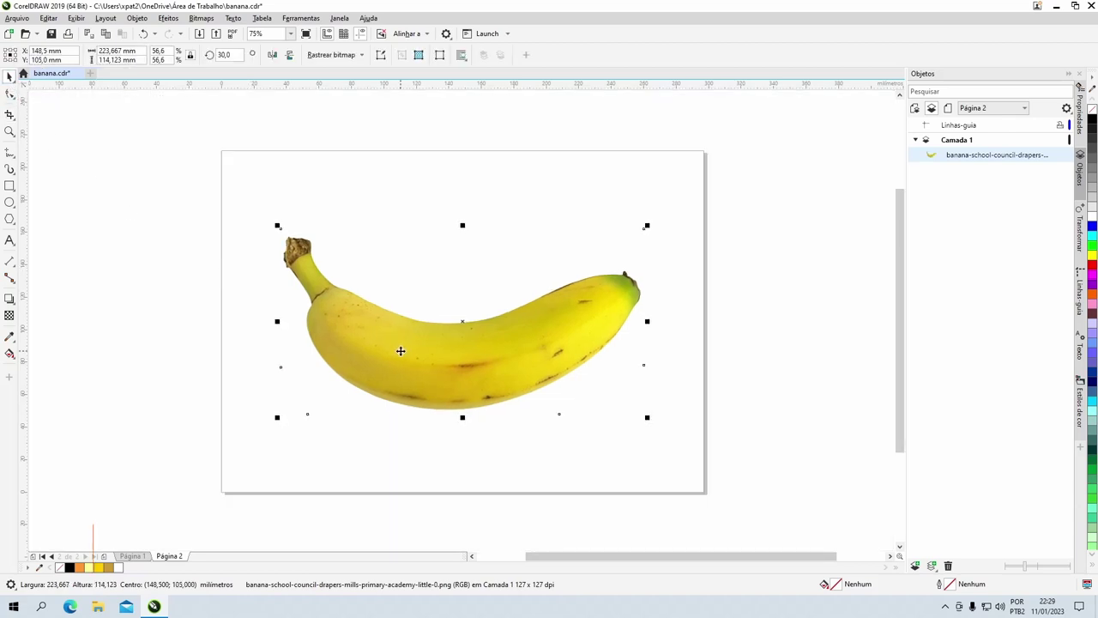
pyautogui.click(185, 292)
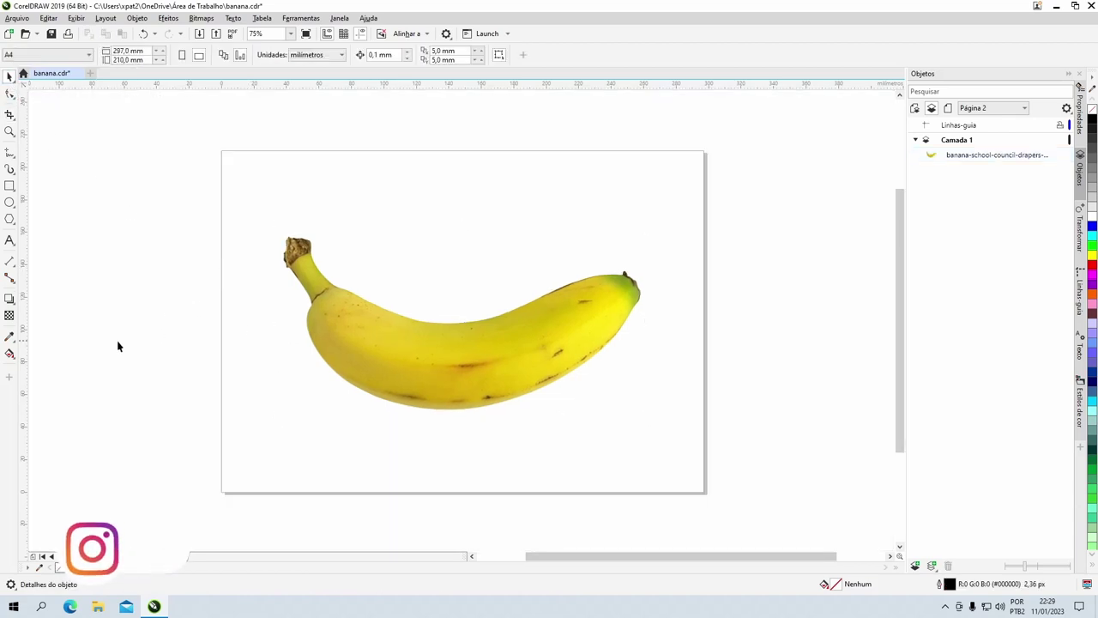
# Add the artistic text "BANANA" just below the left part of the banana.
pyautogui.click(10, 240)
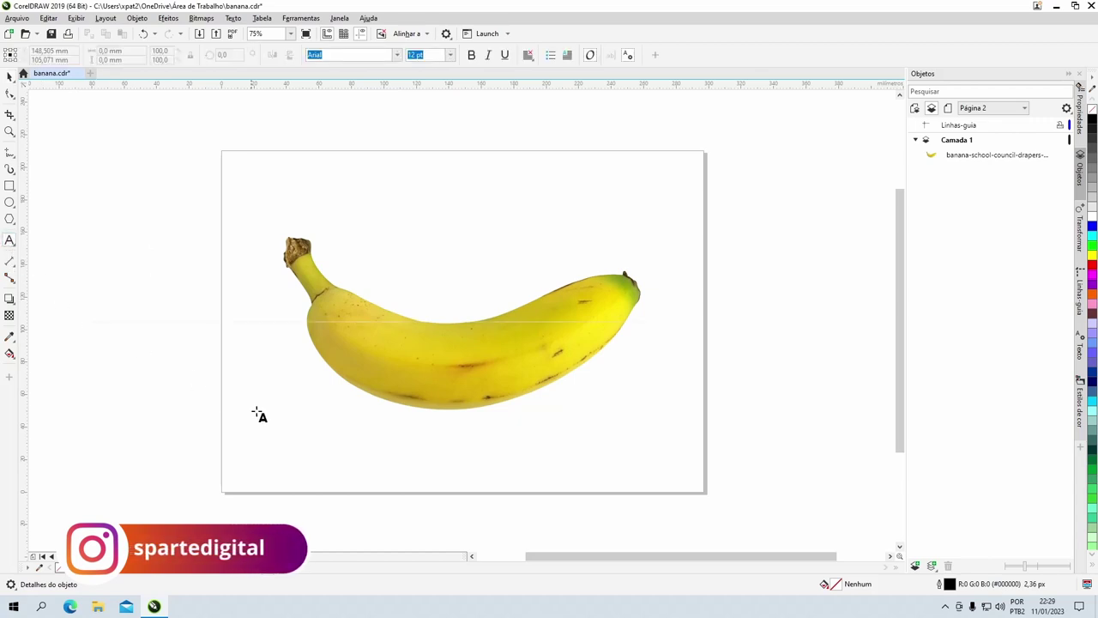
pyautogui.click(287, 419)
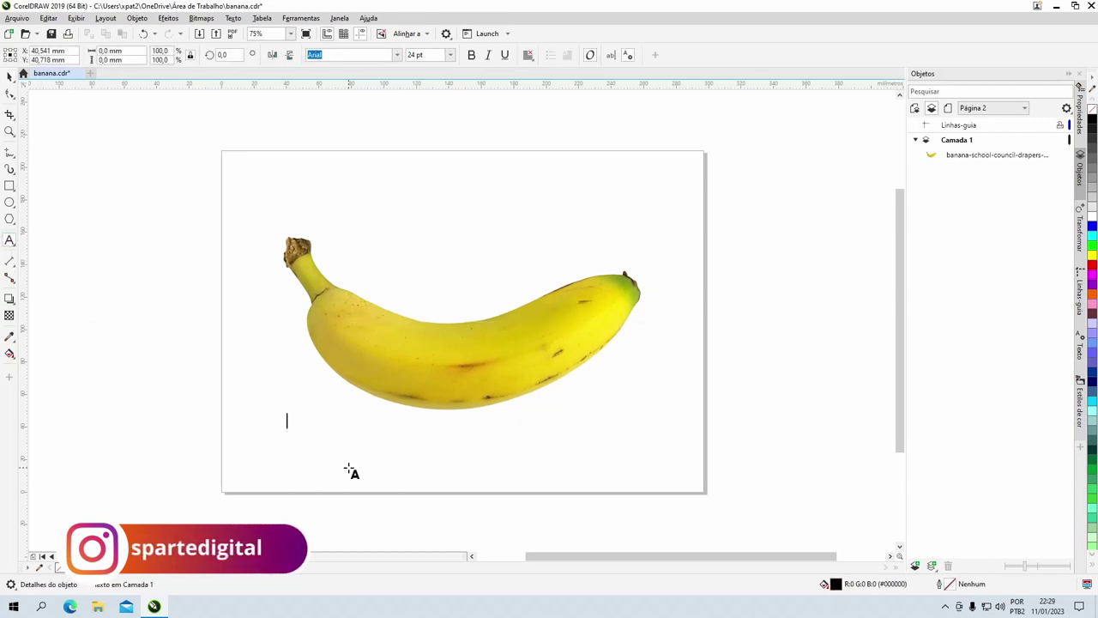
pyautogui.write('BANANA')
pyautogui.hotkey('ctrl', 'space')
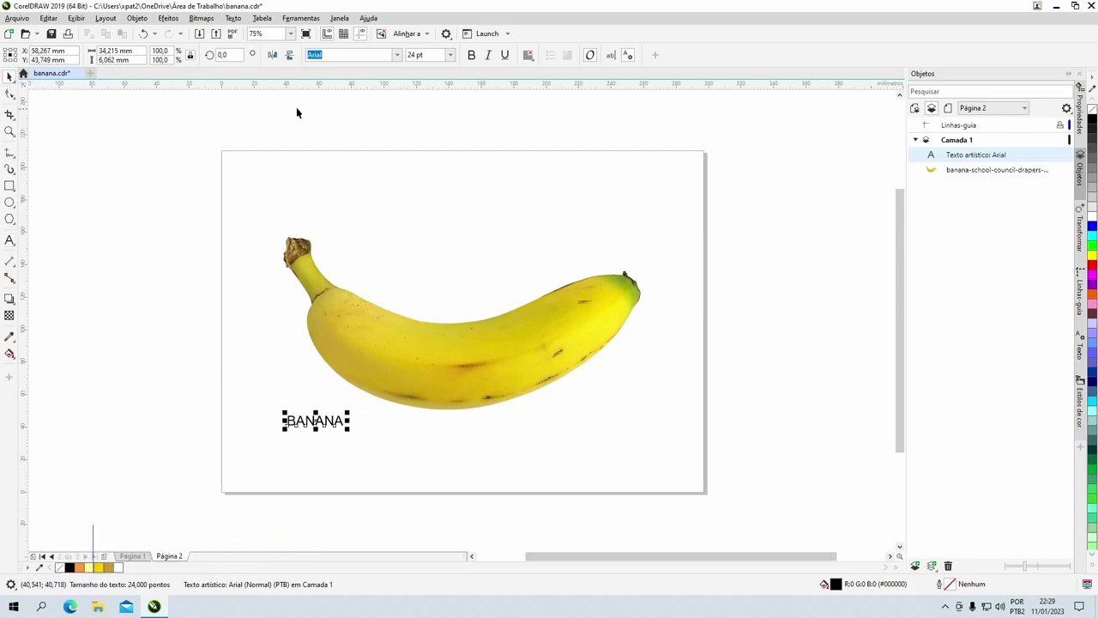
# Change the font of the BANANA text to Gotham Black.
pyautogui.click(396, 55)
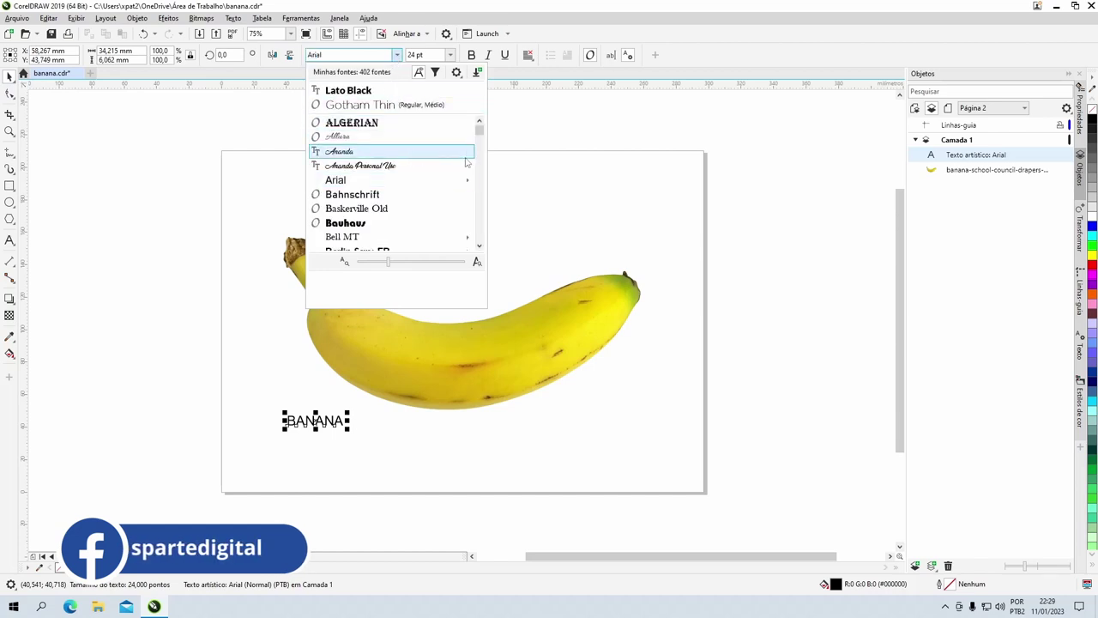
pyautogui.moveTo(480, 137); pyautogui.dragTo(480, 163)
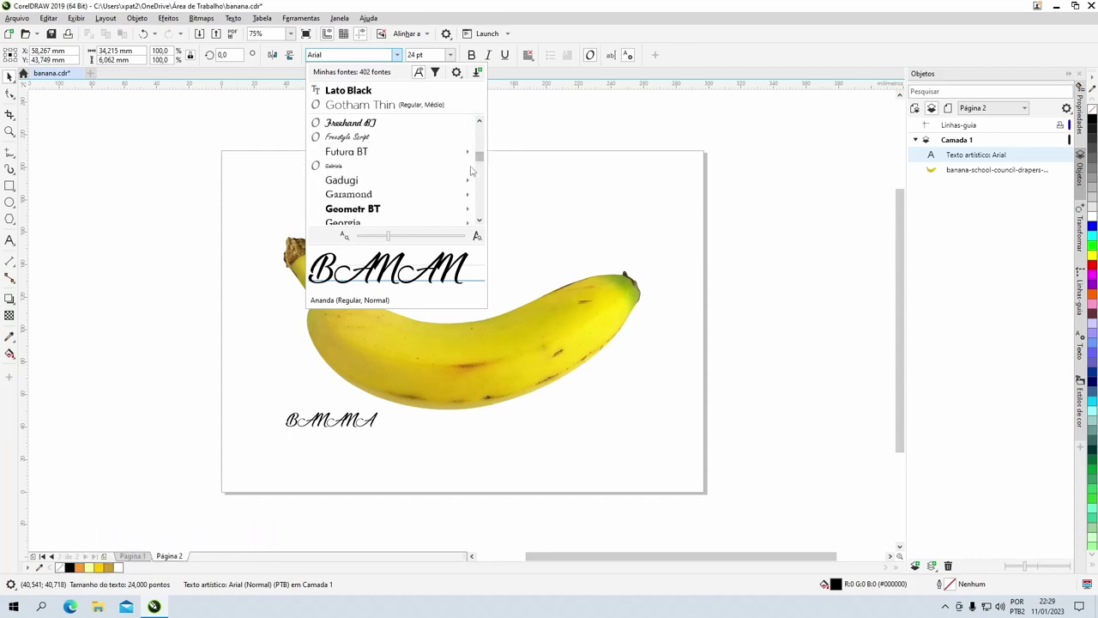
pyautogui.scroll(-1, 470, 171)
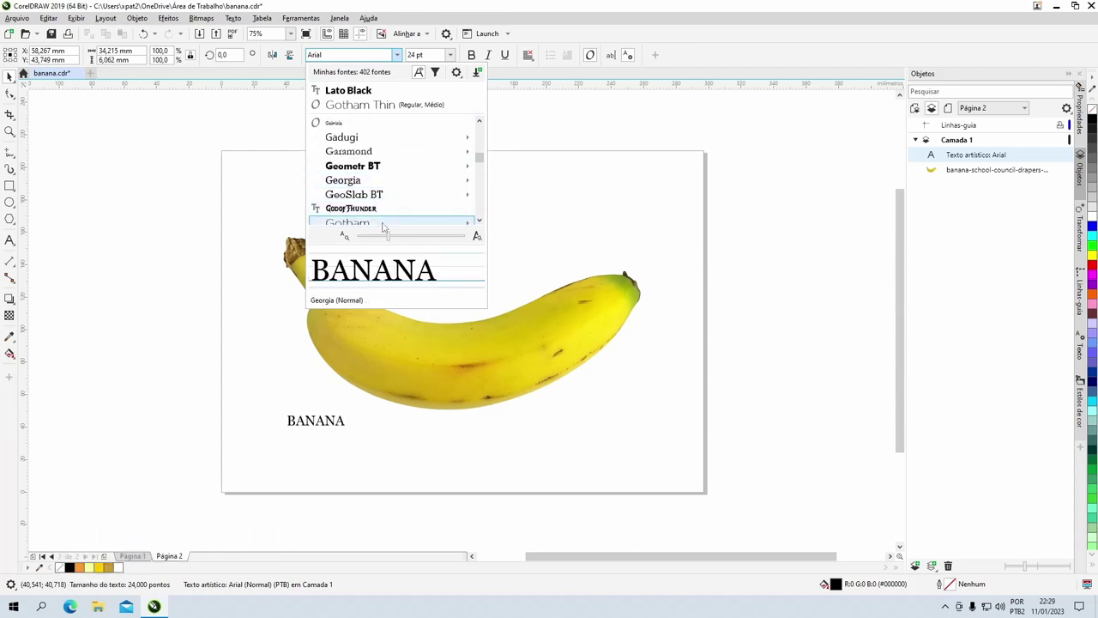
pyautogui.moveTo(383, 228)
pyautogui.click(523, 221)
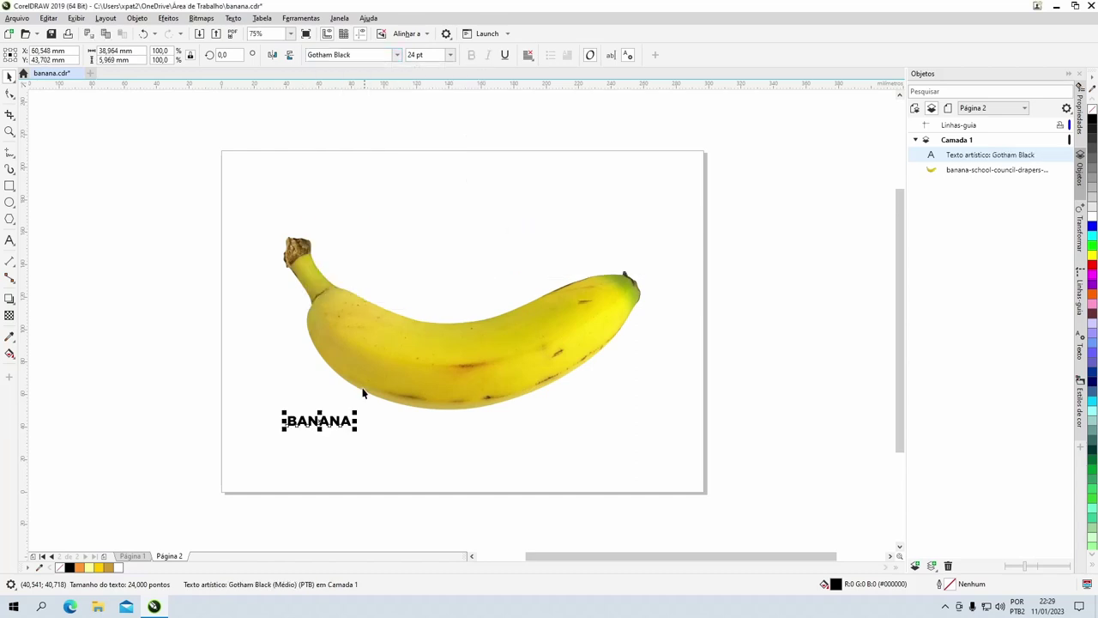
# Enlarge the BANANA text to about 144 mm wide and position it over the middle of the banana.
pyautogui.moveTo(354, 428); pyautogui.dragTo(535, 459)
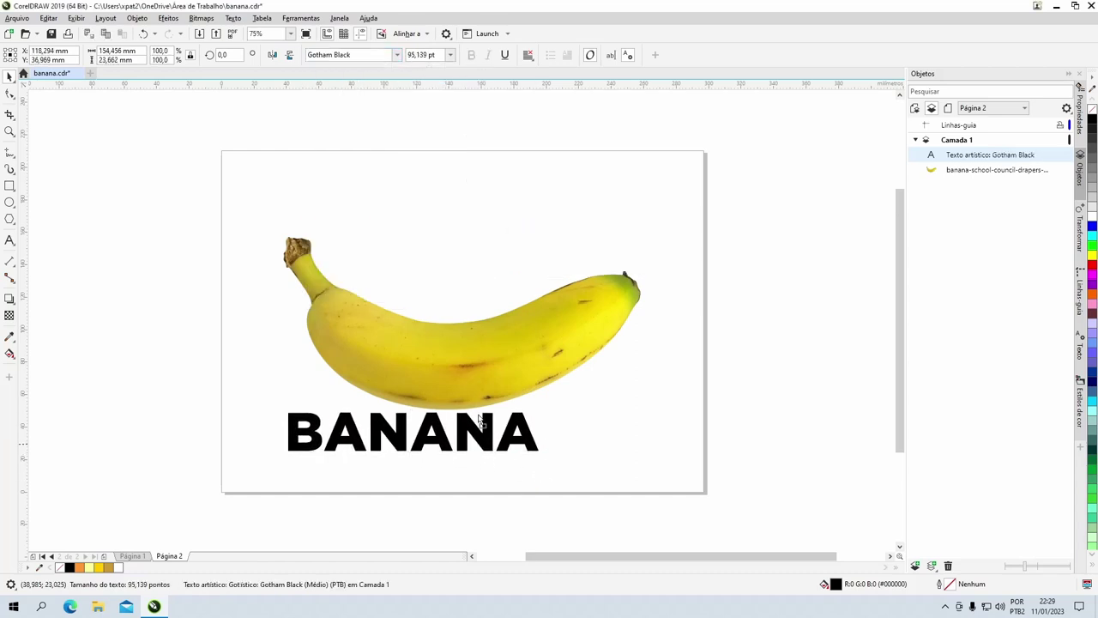
pyautogui.moveTo(443, 449); pyautogui.dragTo(515, 367)
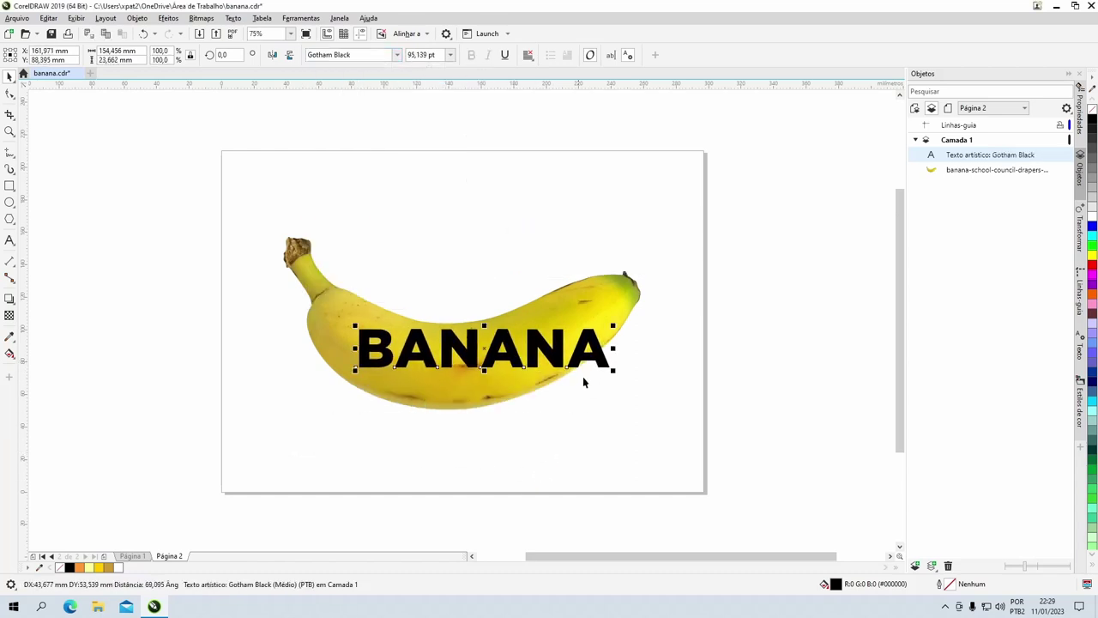
pyautogui.moveTo(612, 368)
pyautogui.mouseDown()
pyautogui.moveTo(593, 363)
pyautogui.moveTo(600, 376)
pyautogui.mouseUp()
pyautogui.keyDown('shift'); pyautogui.click(496, 380); pyautogui.keyUp('shift')
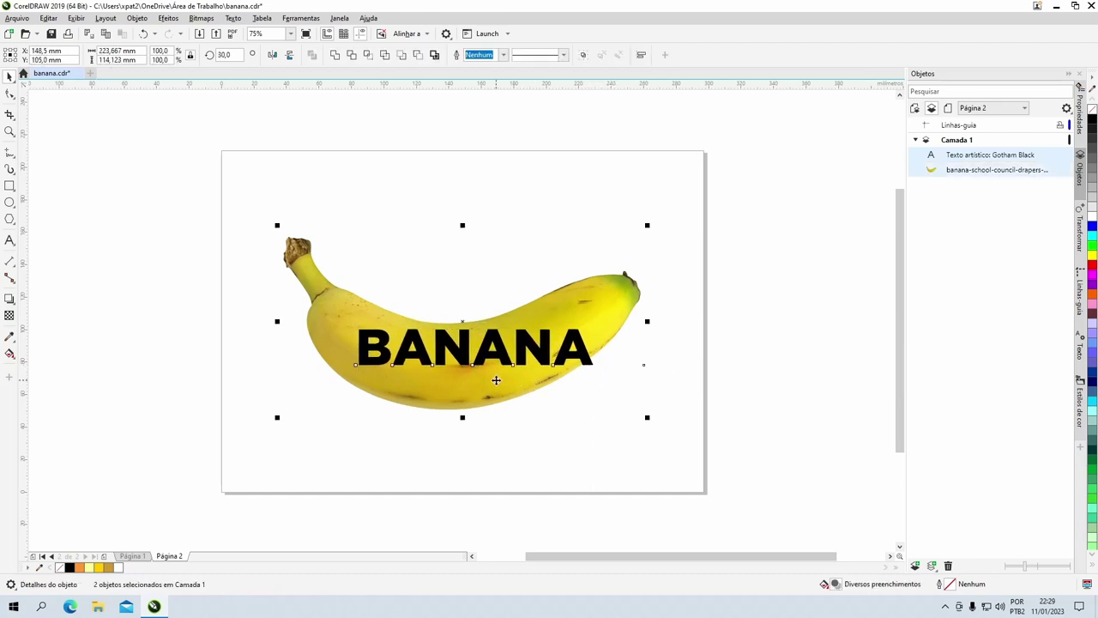
pyautogui.press('Escape')
pyautogui.moveTo(488, 323); pyautogui.dragTo(479, 360)
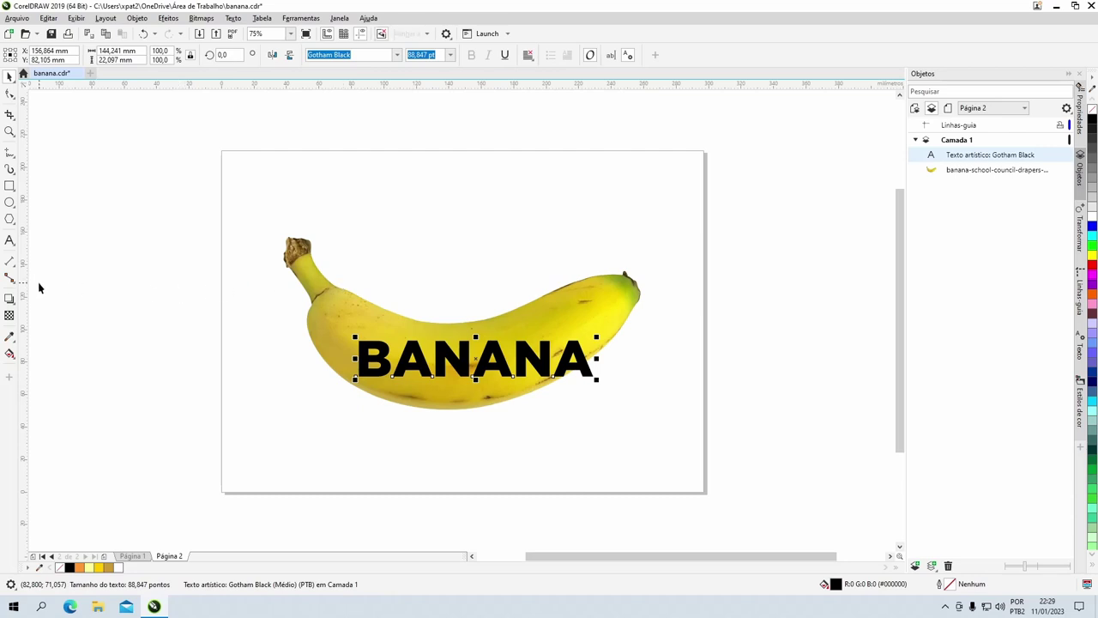
# Apply a single-arc envelope to the BANANA text and raise its upper-left corner to the banana's upper edge.
pyautogui.click(13, 307)
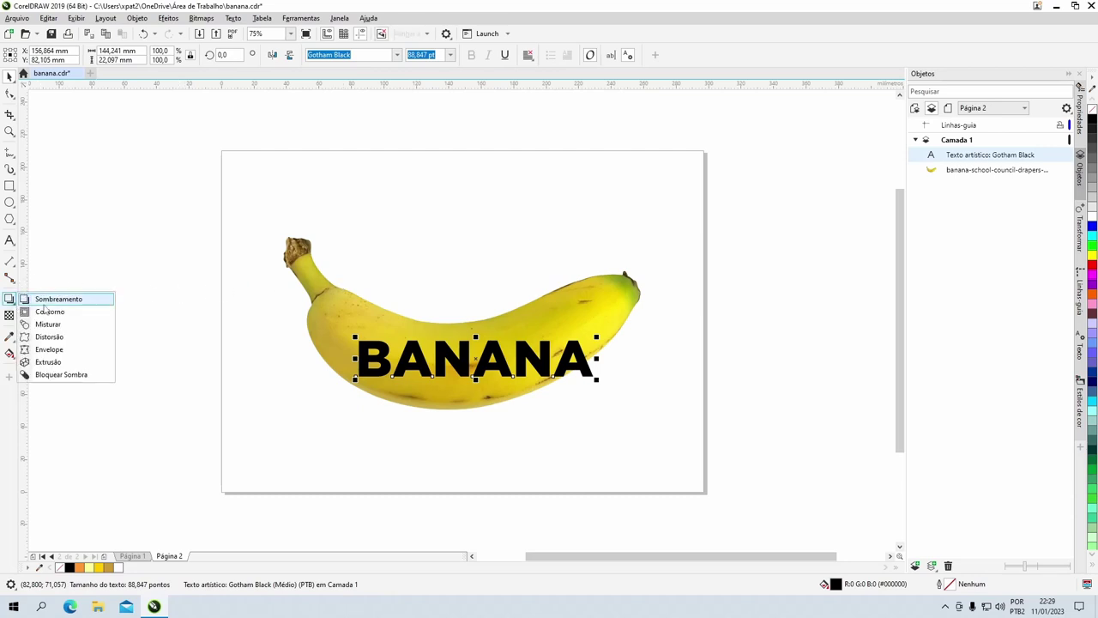
pyautogui.click(49, 350)
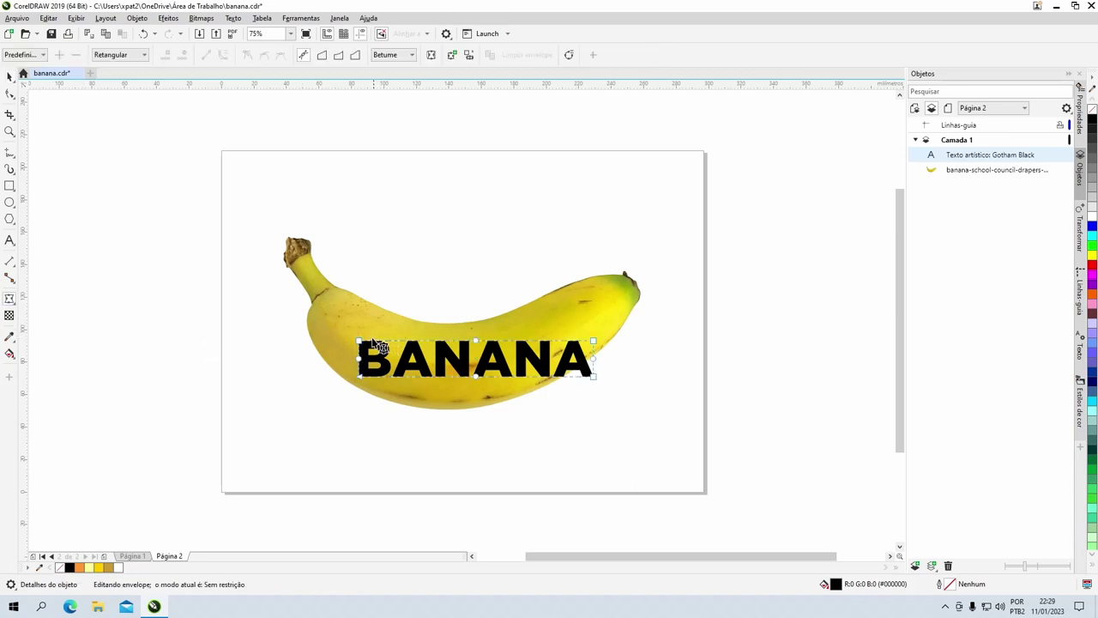
pyautogui.press('z')
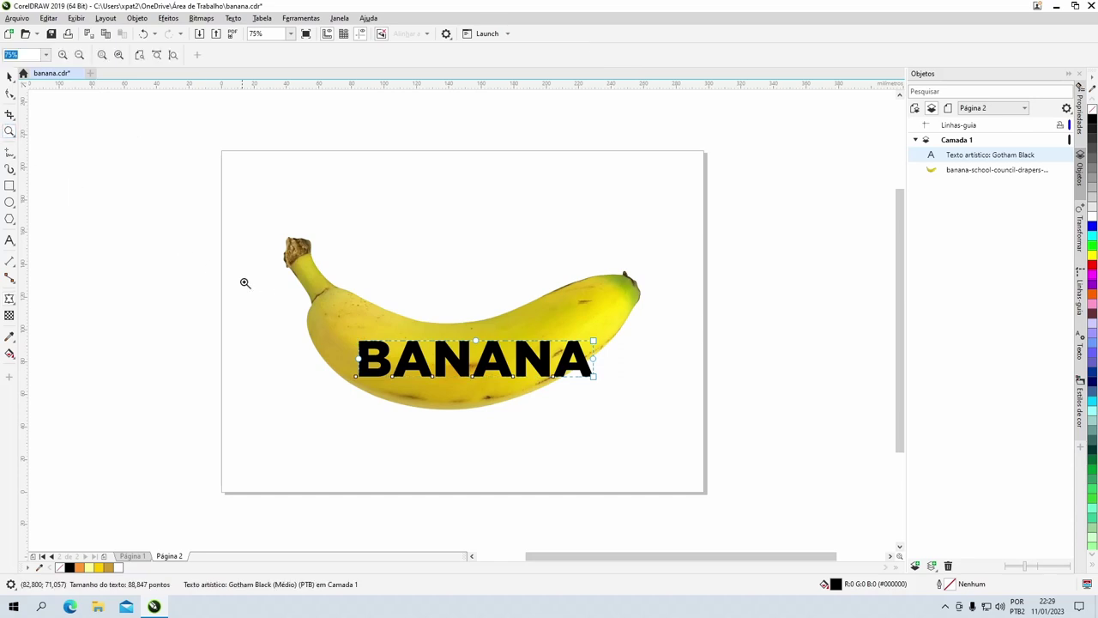
pyautogui.moveTo(409, 364); pyautogui.dragTo(436, 375)
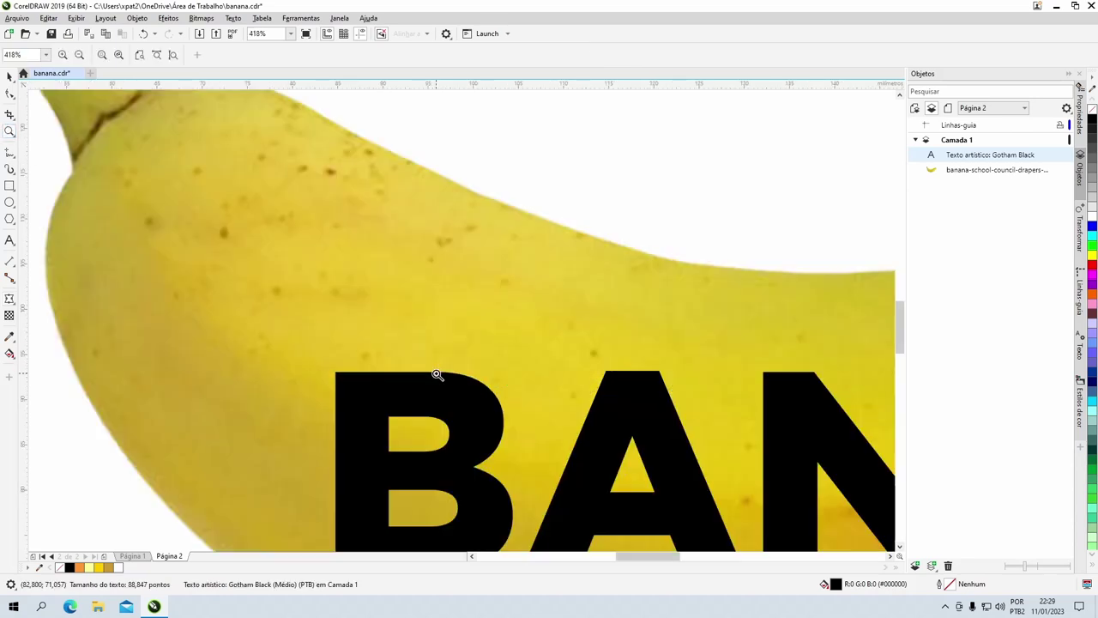
pyautogui.press('space')
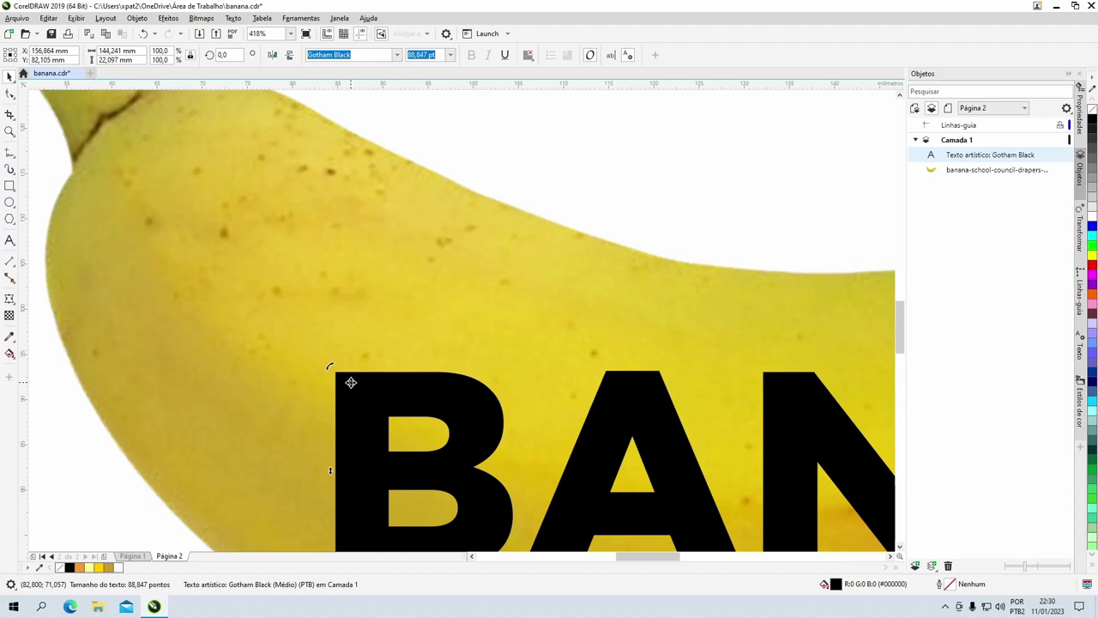
pyautogui.click(11, 299)
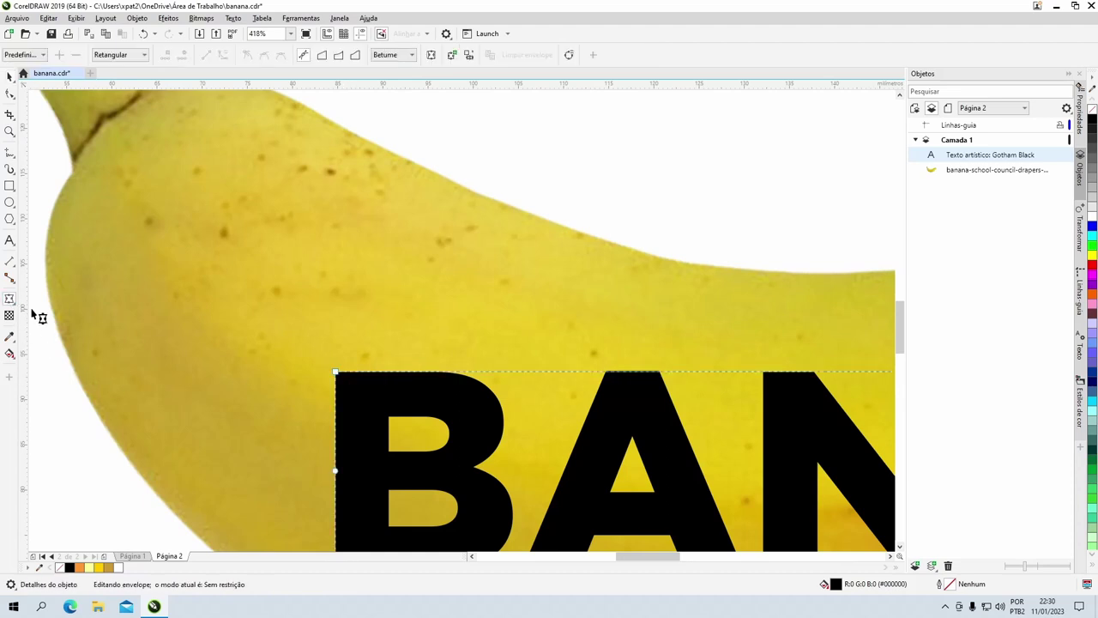
pyautogui.click(336, 375)
pyautogui.hotkey('ctrl', 'z')
pyautogui.hotkey('ctrl', 'shift', 'z')
pyautogui.moveTo(335, 373); pyautogui.dragTo(348, 129)
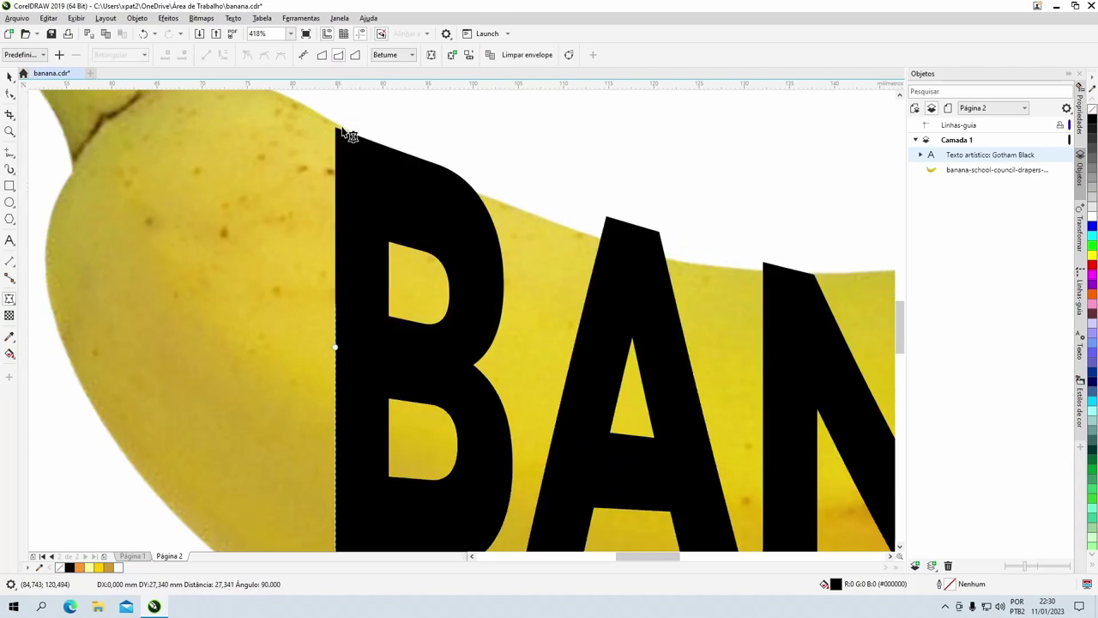
pyautogui.scroll(2, 470, 342)
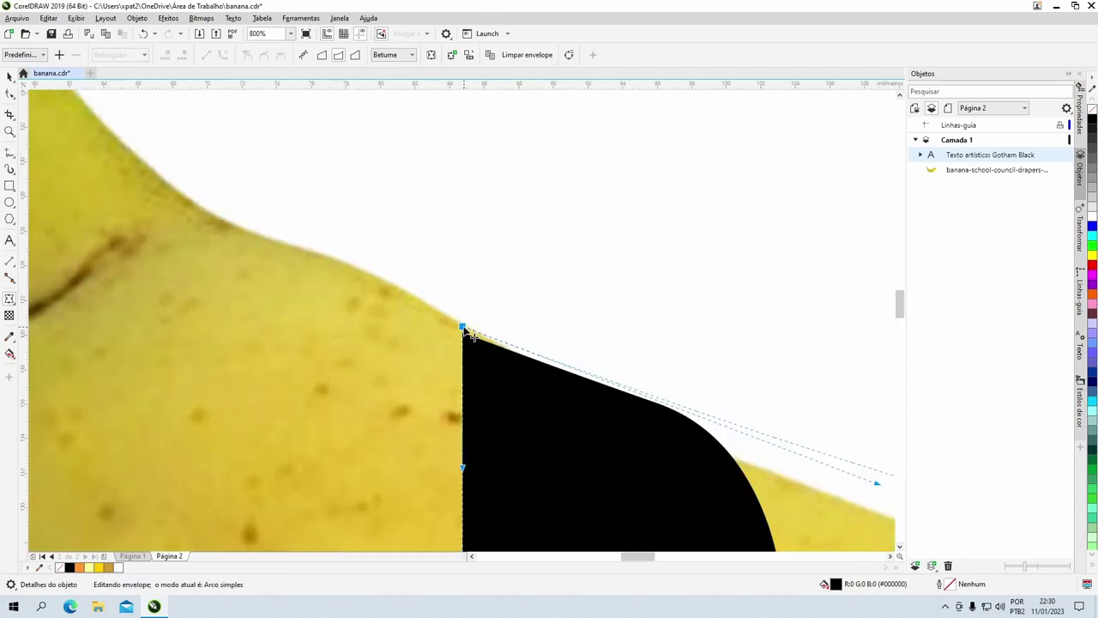
pyautogui.moveTo(471, 333); pyautogui.dragTo(470, 325)
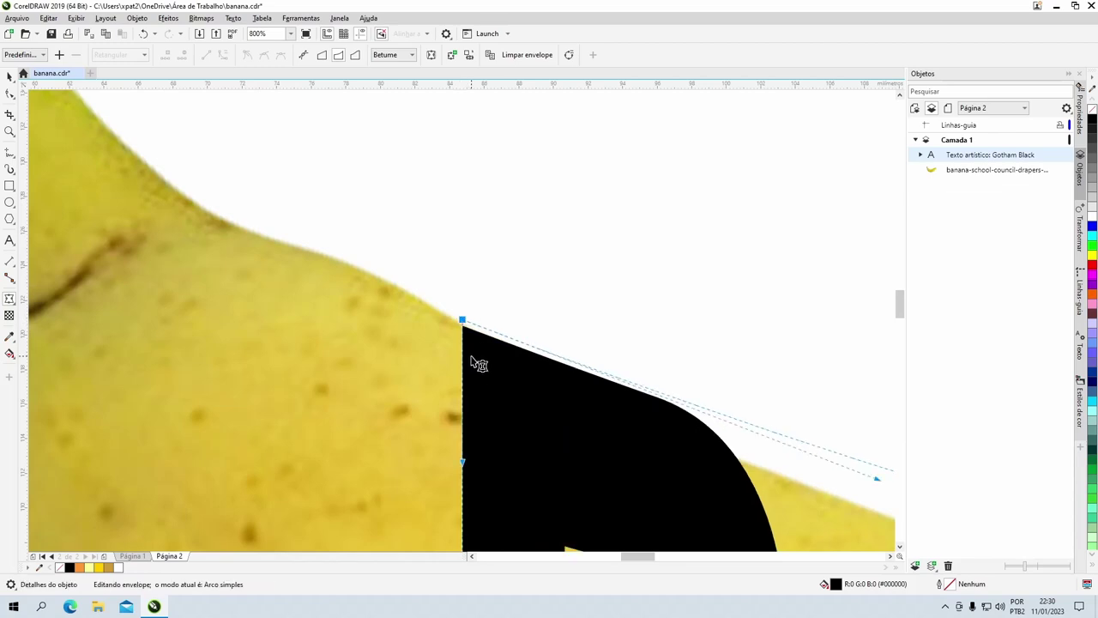
# Lower the envelope's lower-left corner to the banana's lower edge.
pyautogui.scroll(-4, 471, 357)
pyautogui.scroll(3, 464, 377)
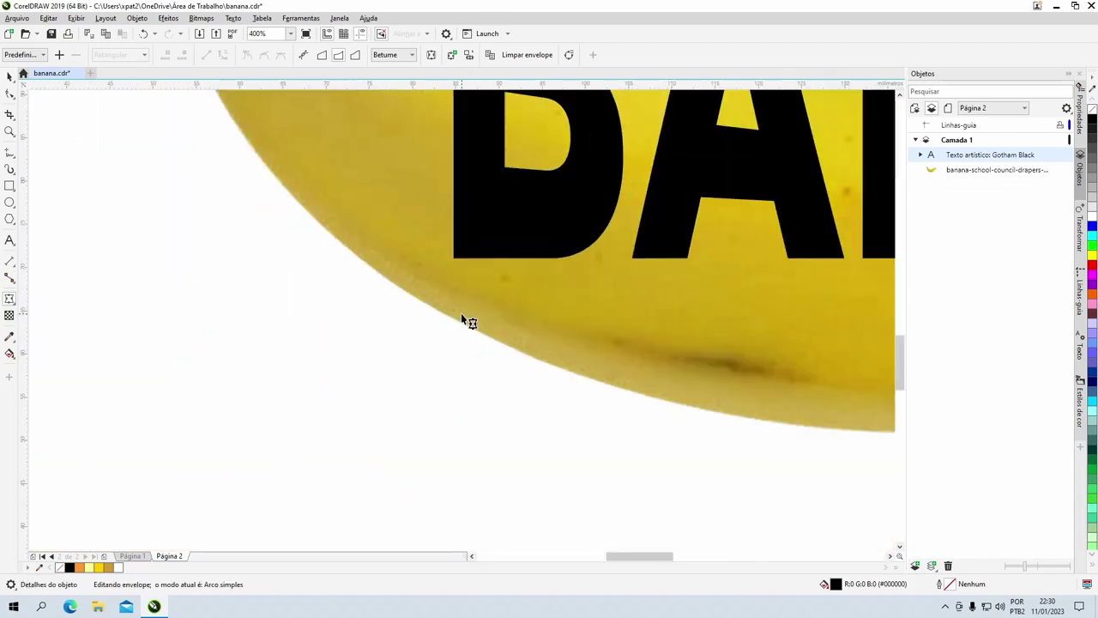
pyautogui.moveTo(457, 257); pyautogui.dragTo(459, 319)
# Raise the envelope's upper-right and lower-right corners to meet the banana's upper and lower edges.
pyautogui.scroll(-3, 515, 341)
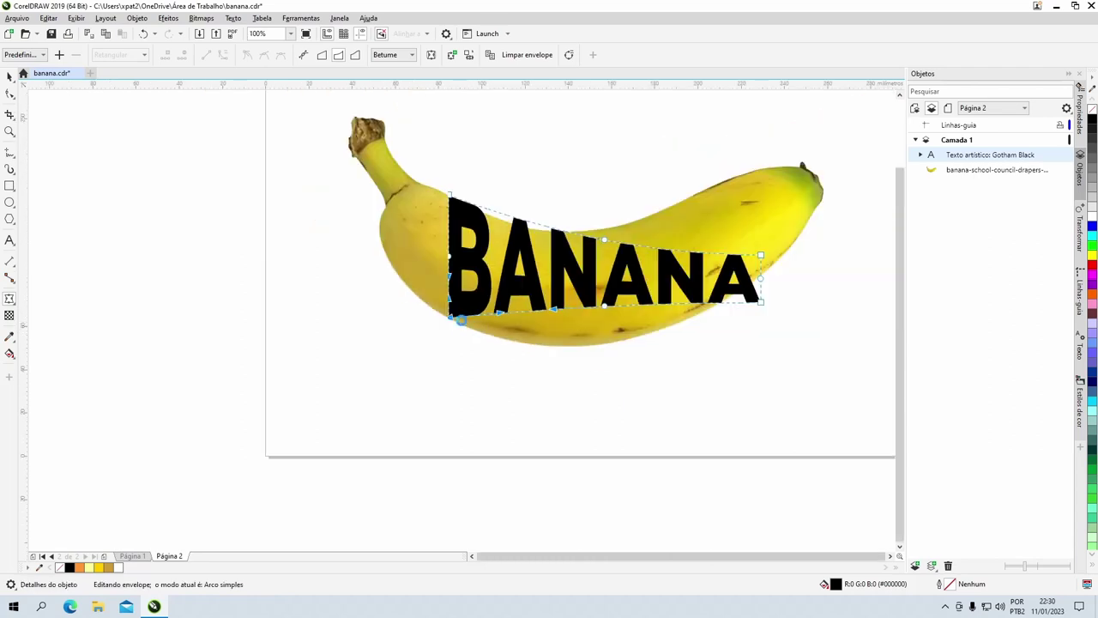
pyautogui.scroll(1, 607, 311)
pyautogui.scroll(1, 456, 276)
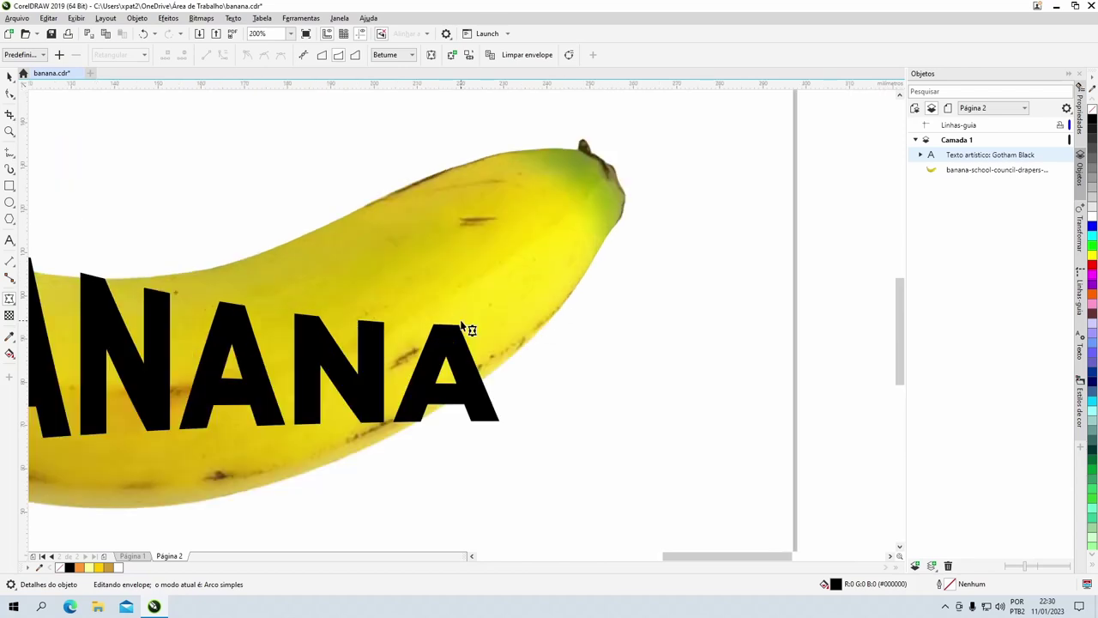
pyautogui.click(464, 337)
pyautogui.moveTo(500, 326); pyautogui.dragTo(499, 155)
pyautogui.moveTo(499, 423); pyautogui.dragTo(499, 368)
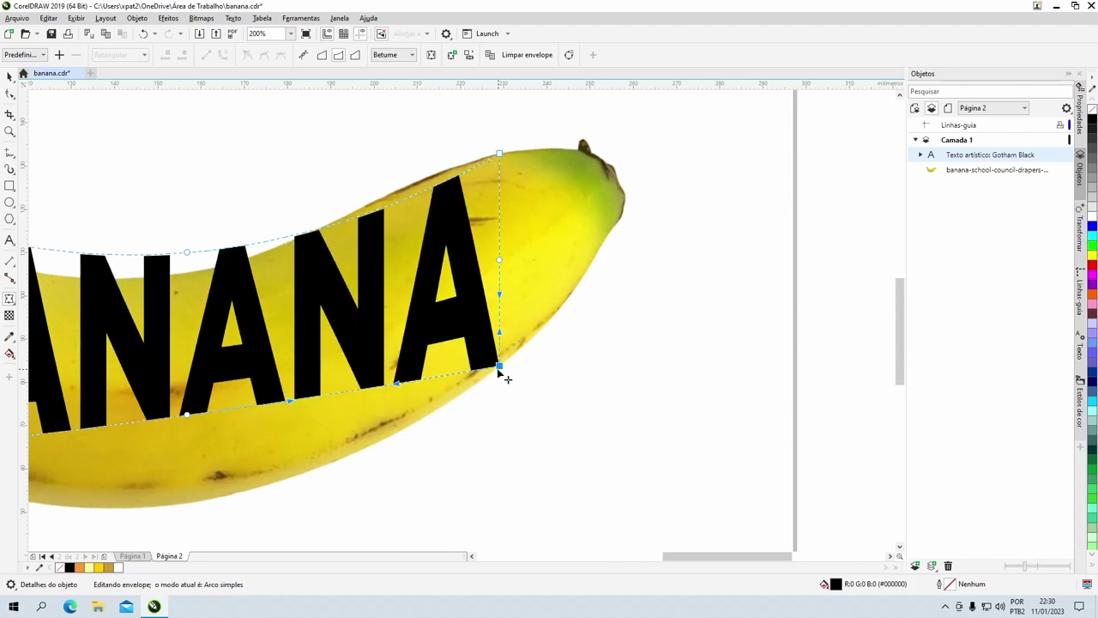
# Lower the envelope's top middle node onto the banana's curved upper edge.
pyautogui.scroll(-2, 334, 339)
pyautogui.scroll(4, 477, 287)
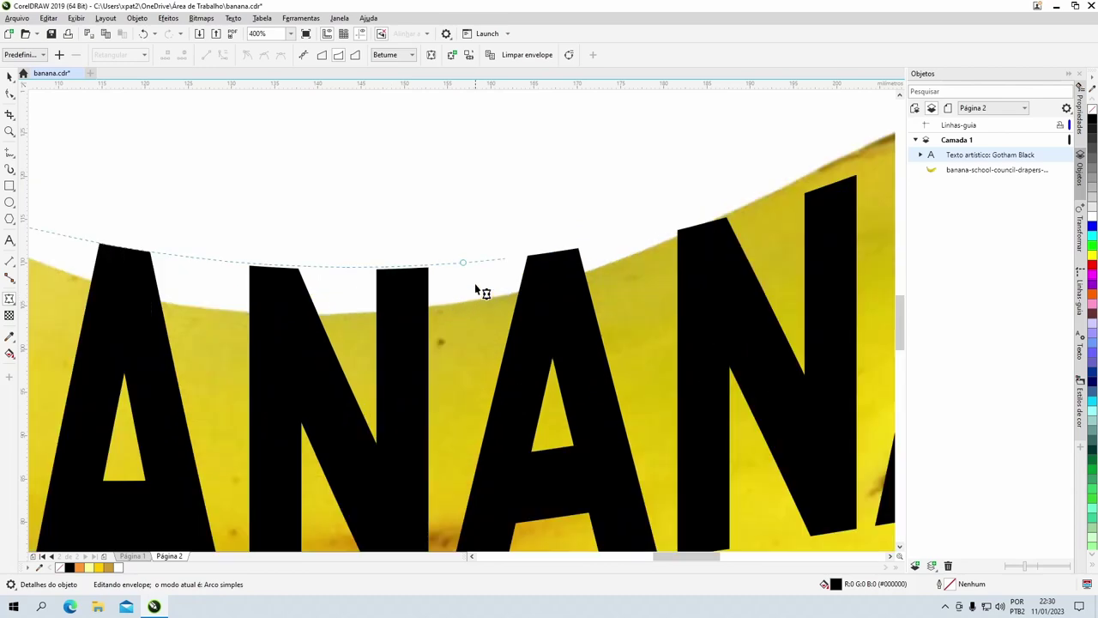
pyautogui.moveTo(464, 261); pyautogui.dragTo(465, 306)
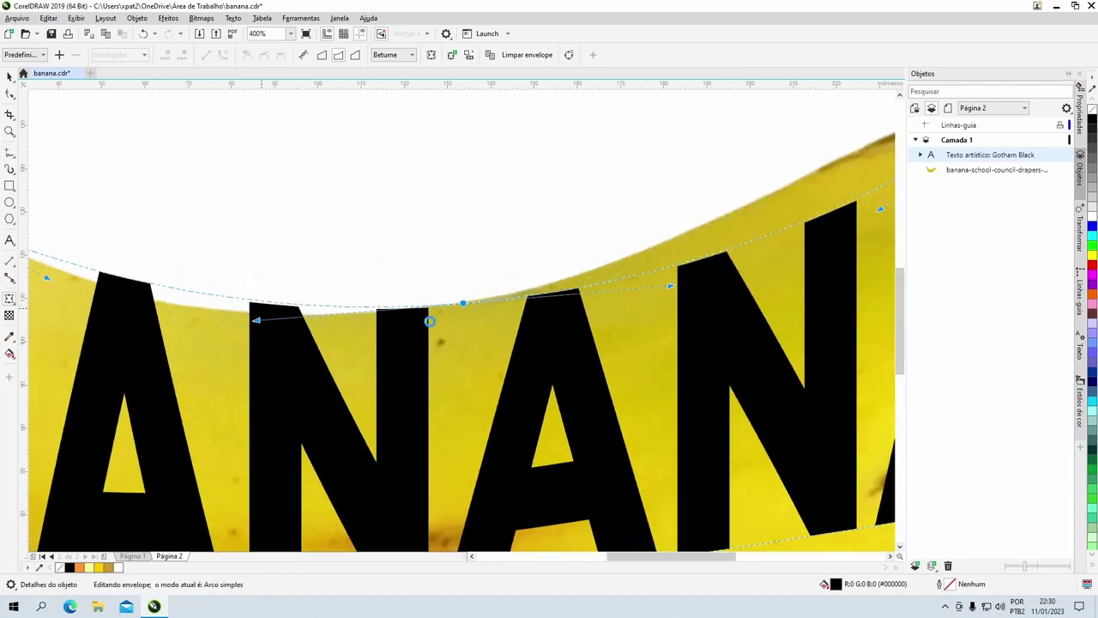
# Bend the envelope's upper-left curve to follow the banana's upper edge over the first three letters using its direction handles.
pyautogui.scroll(-1, 465, 306)
pyautogui.scroll(1, 464, 319)
pyautogui.click(500, 290)
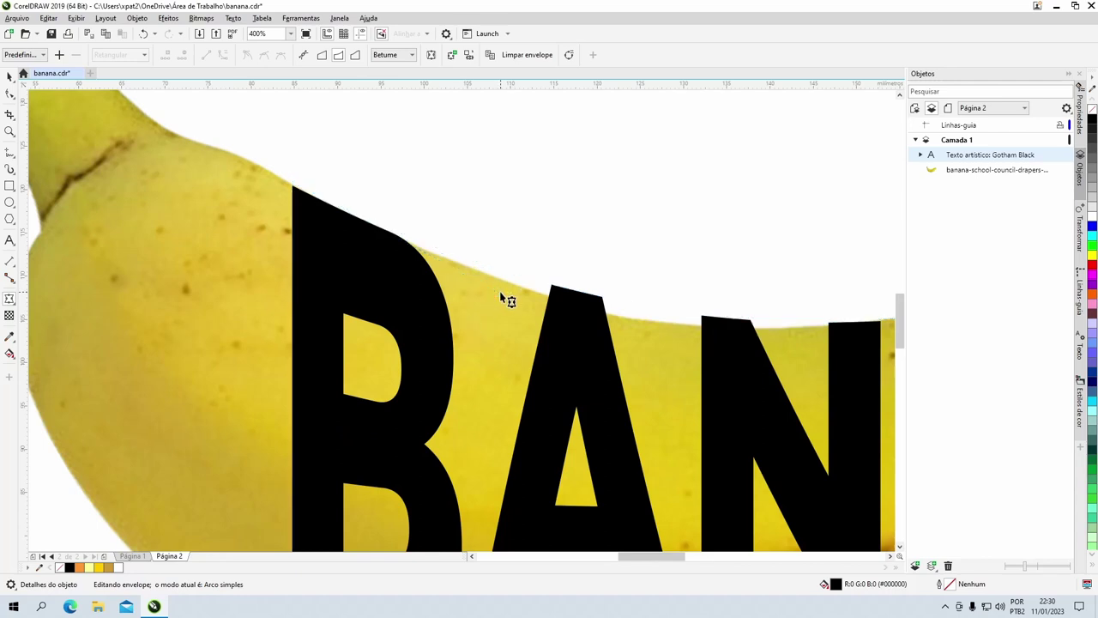
pyautogui.click(294, 185)
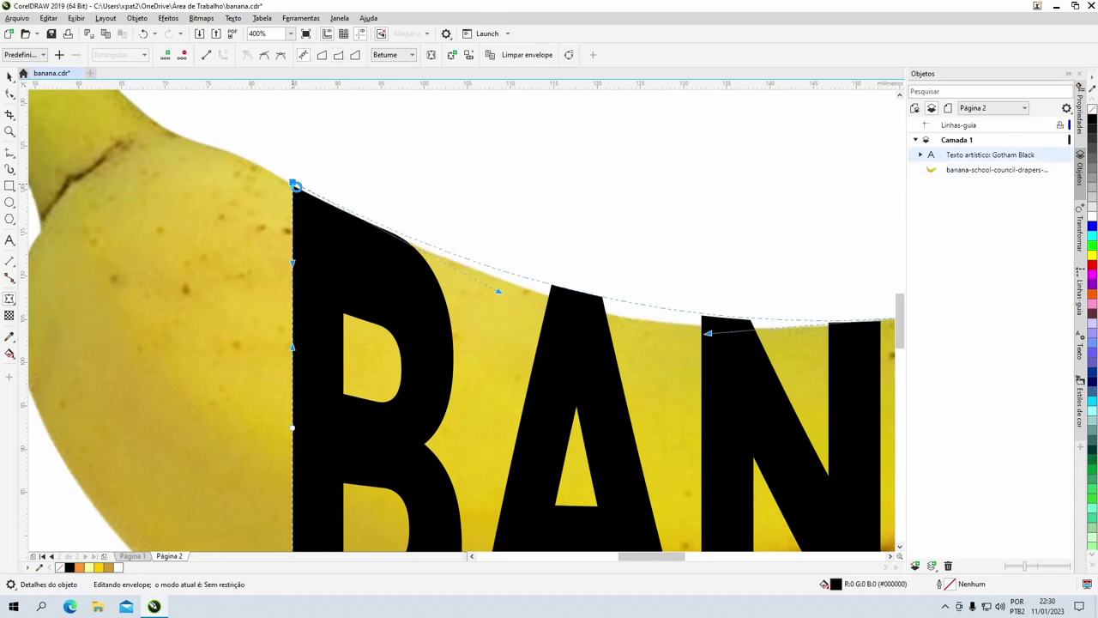
pyautogui.moveTo(499, 292); pyautogui.dragTo(518, 313)
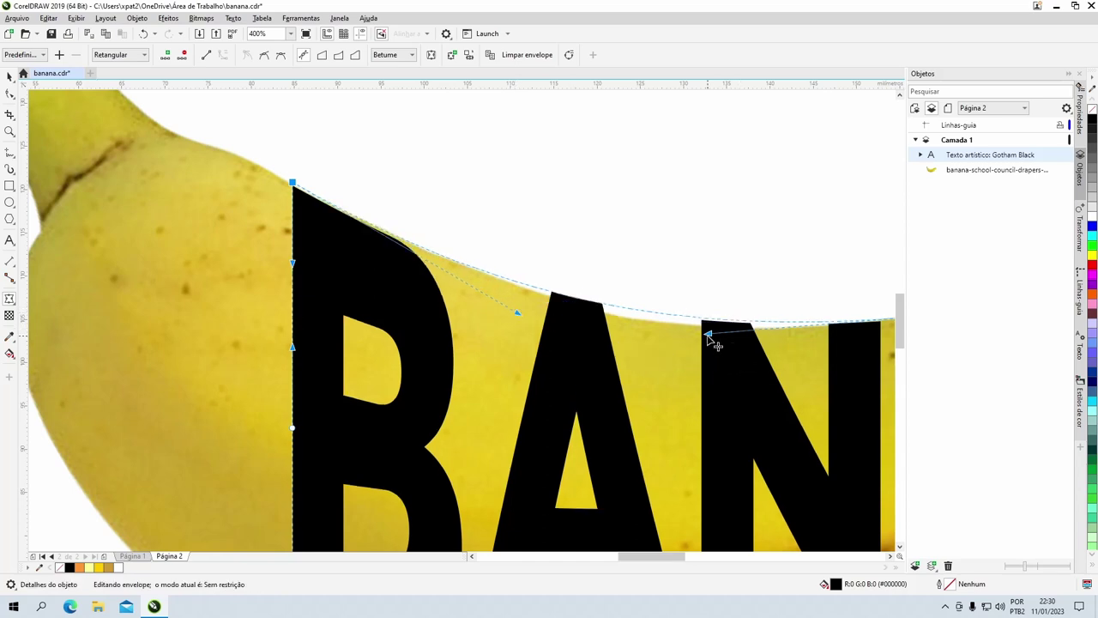
pyautogui.moveTo(709, 334); pyautogui.dragTo(681, 350)
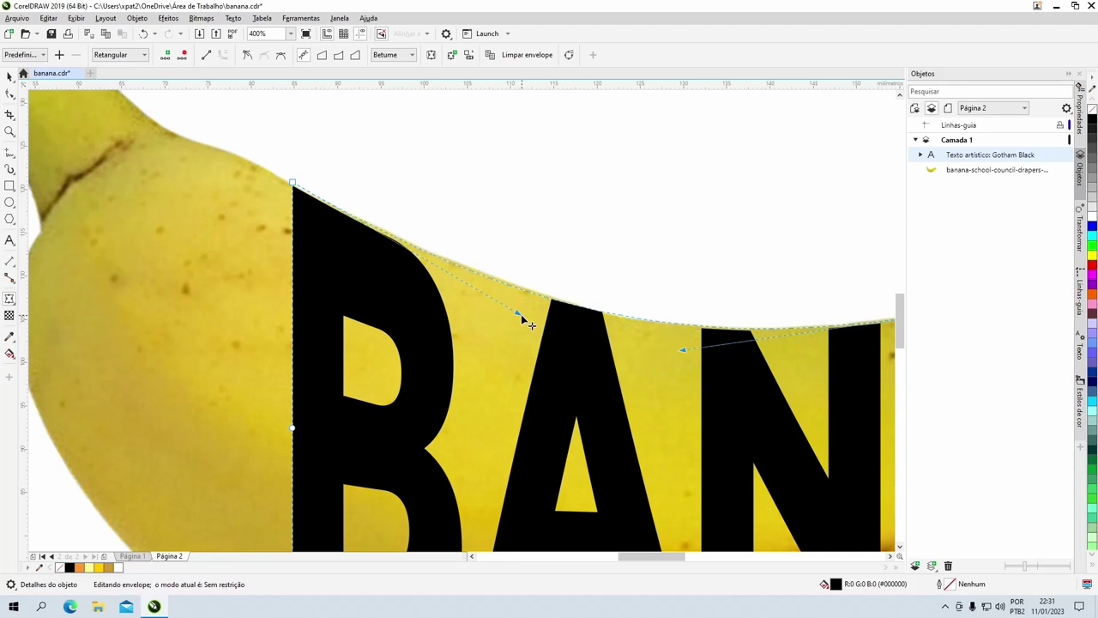
pyautogui.moveTo(521, 314); pyautogui.dragTo(514, 304)
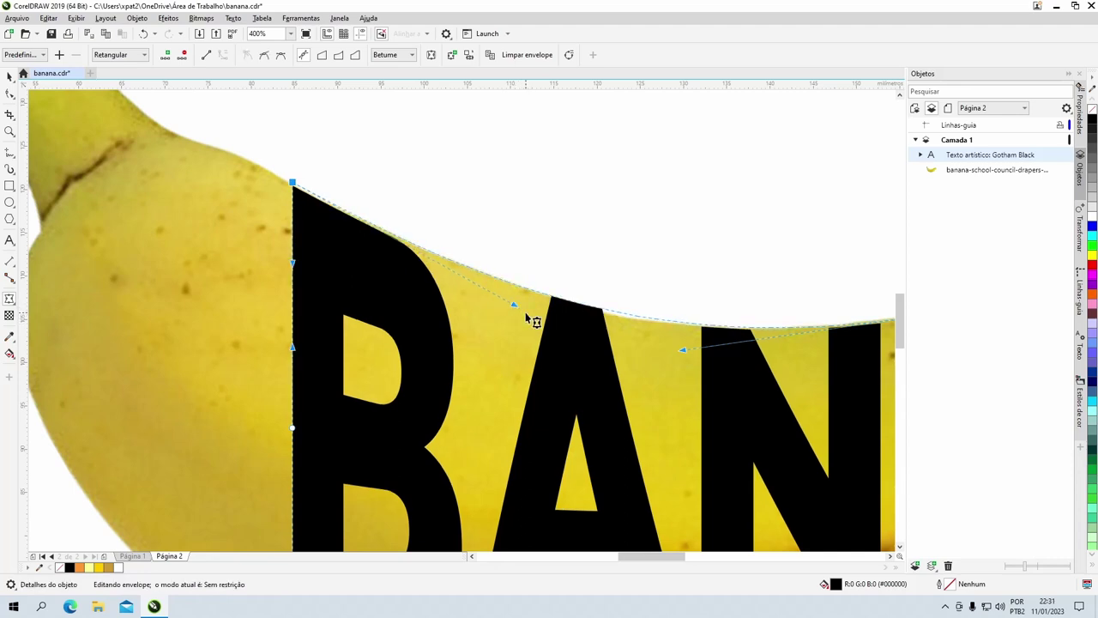
pyautogui.moveTo(683, 348); pyautogui.dragTo(681, 356)
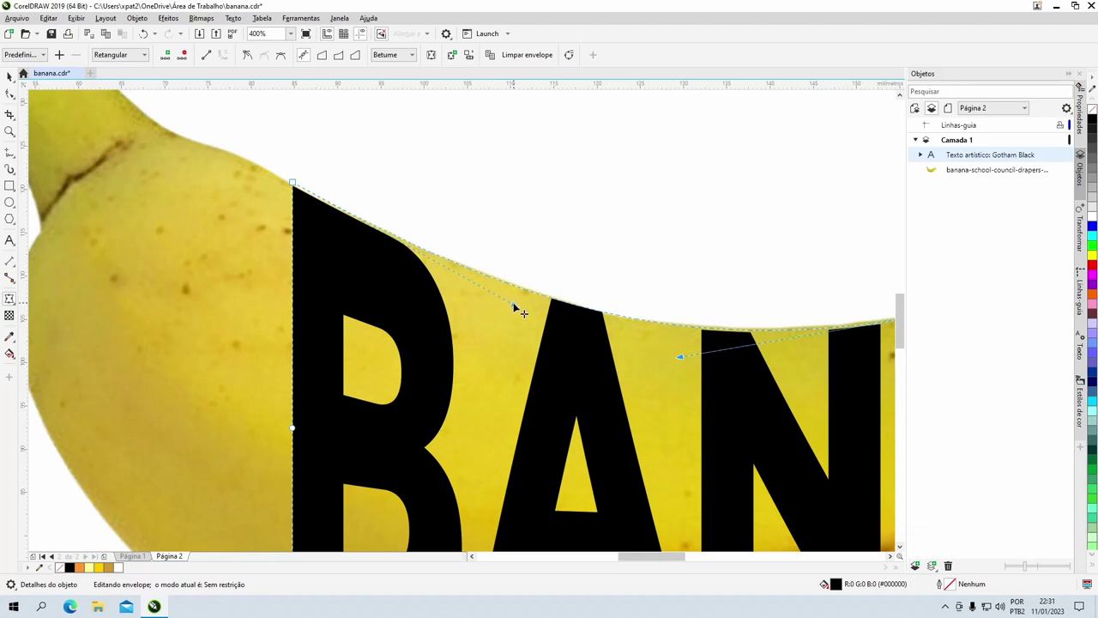
pyautogui.moveTo(513, 302); pyautogui.dragTo(506, 291)
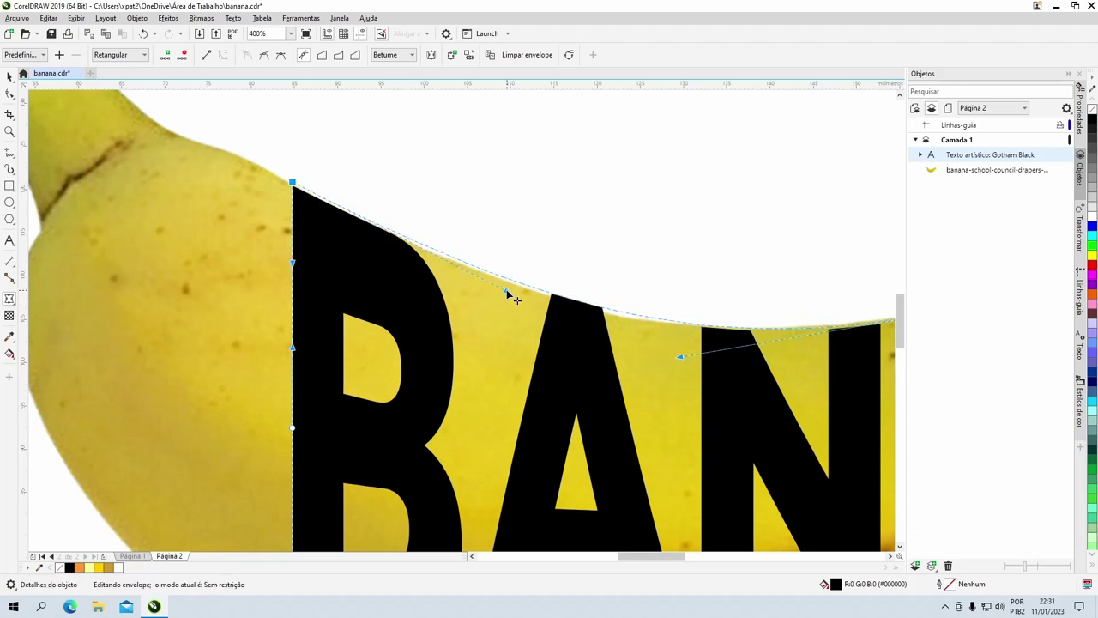
pyautogui.moveTo(678, 357); pyautogui.dragTo(679, 361)
# Raise the envelope's top middle node slightly onto the banana's edge and fine-tune the curve to its left.
pyautogui.scroll(-4, 743, 381)
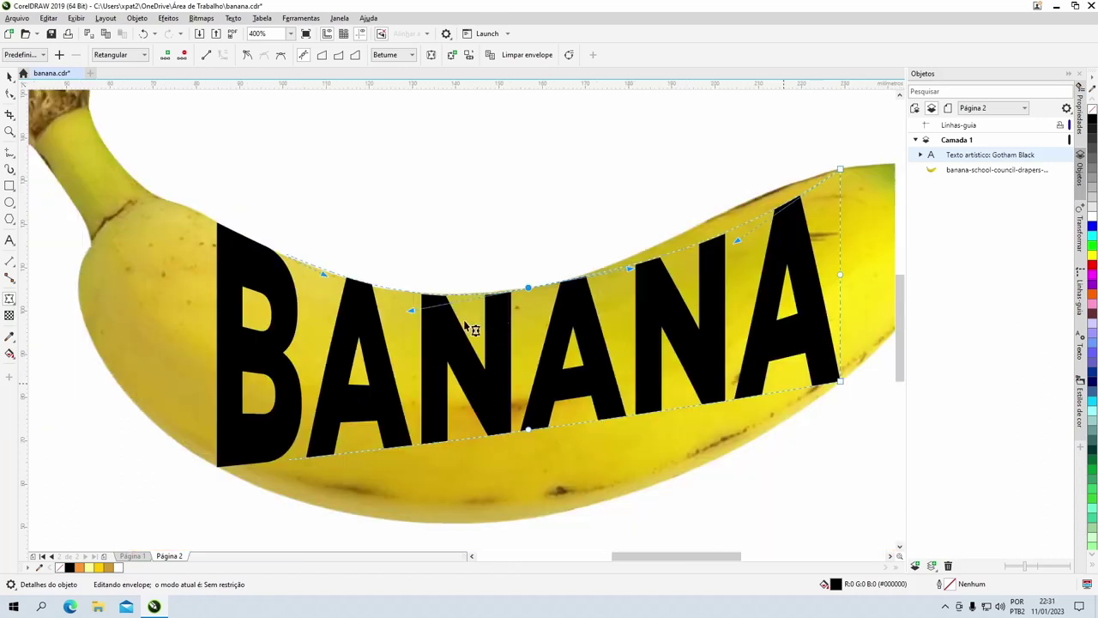
pyautogui.scroll(4, 562, 296)
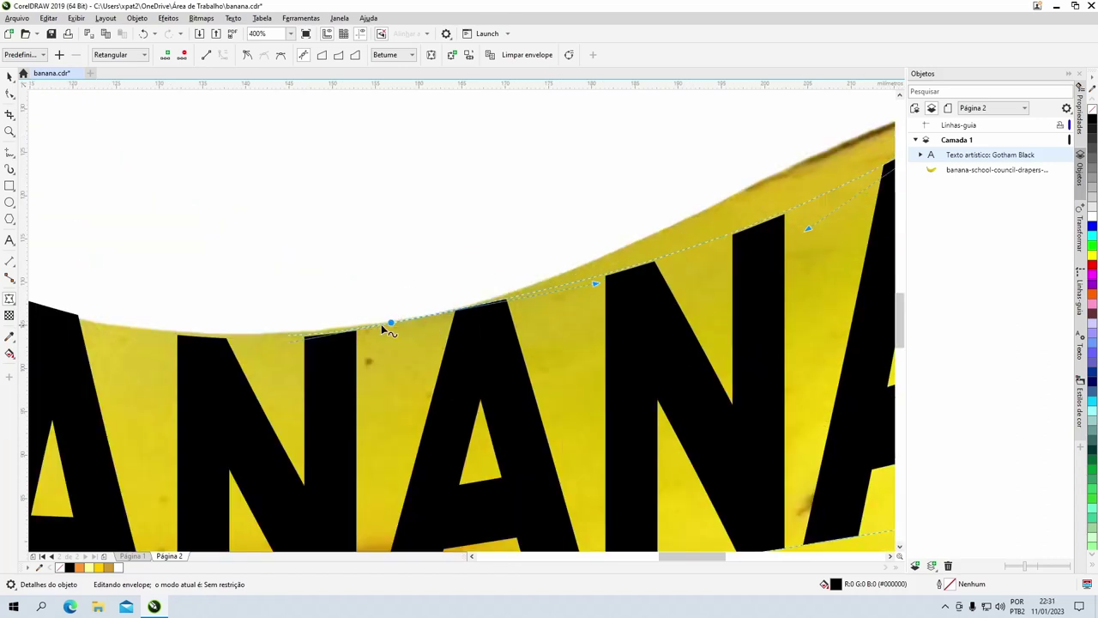
pyautogui.moveTo(395, 326); pyautogui.dragTo(395, 323)
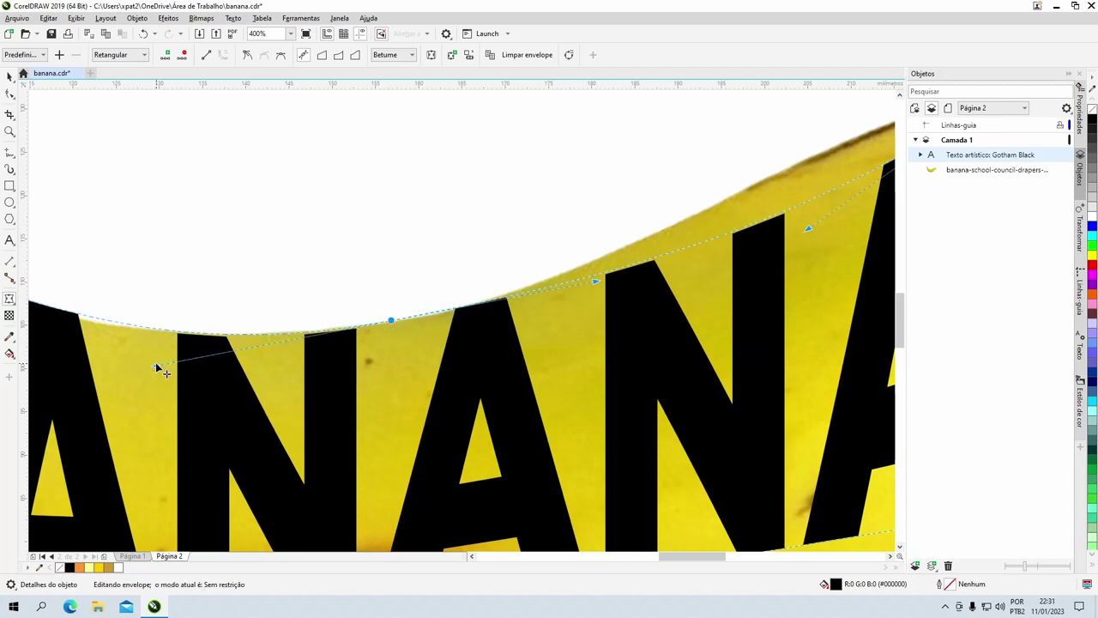
pyautogui.moveTo(156, 366); pyautogui.dragTo(156, 368)
pyautogui.scroll(-1, 460, 318)
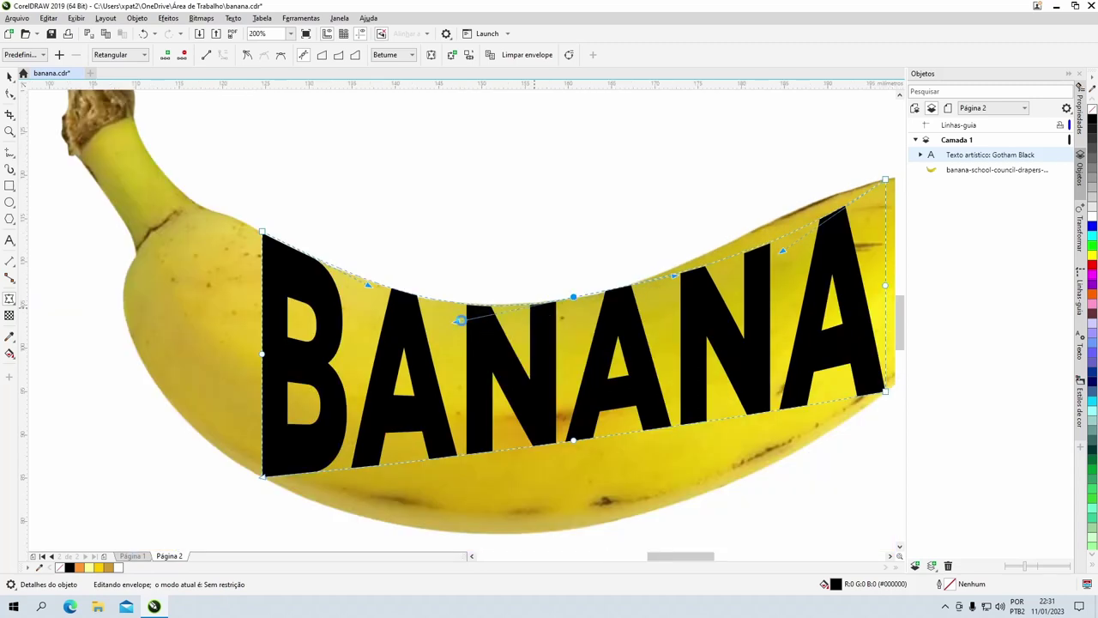
# Shift the top middle node left, add an envelope node above the second A, and fit the adjoining curves to the banana's edge.
pyautogui.scroll(1, 544, 316)
pyautogui.moveTo(536, 302); pyautogui.dragTo(522, 298)
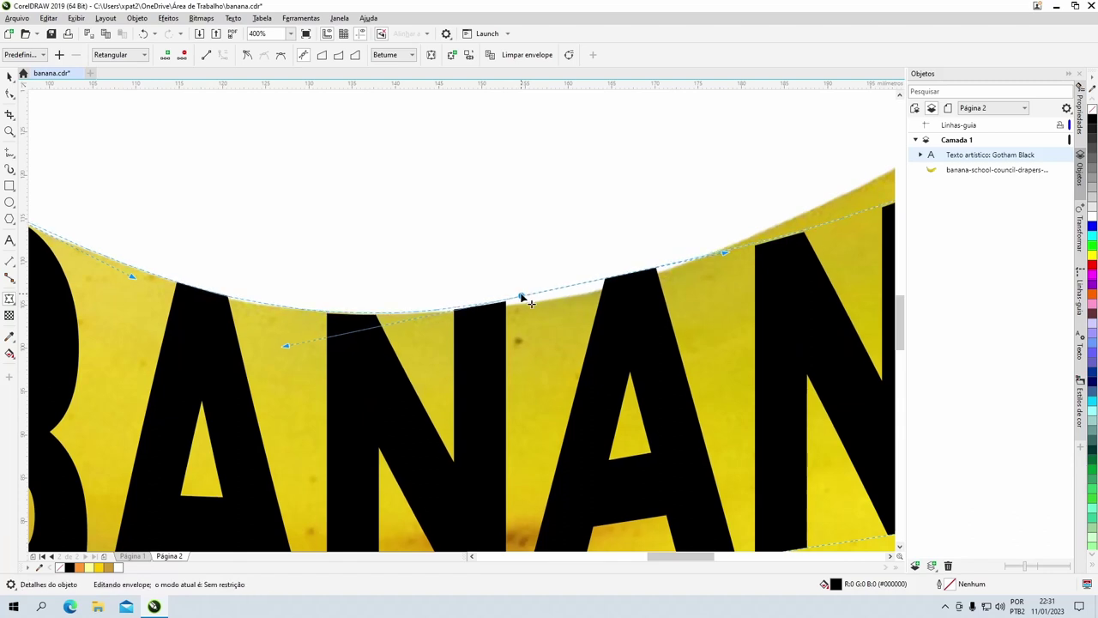
pyautogui.doubleClick(628, 273)
pyautogui.moveTo(627, 274); pyautogui.dragTo(628, 282)
pyautogui.moveTo(553, 289); pyautogui.dragTo(554, 295)
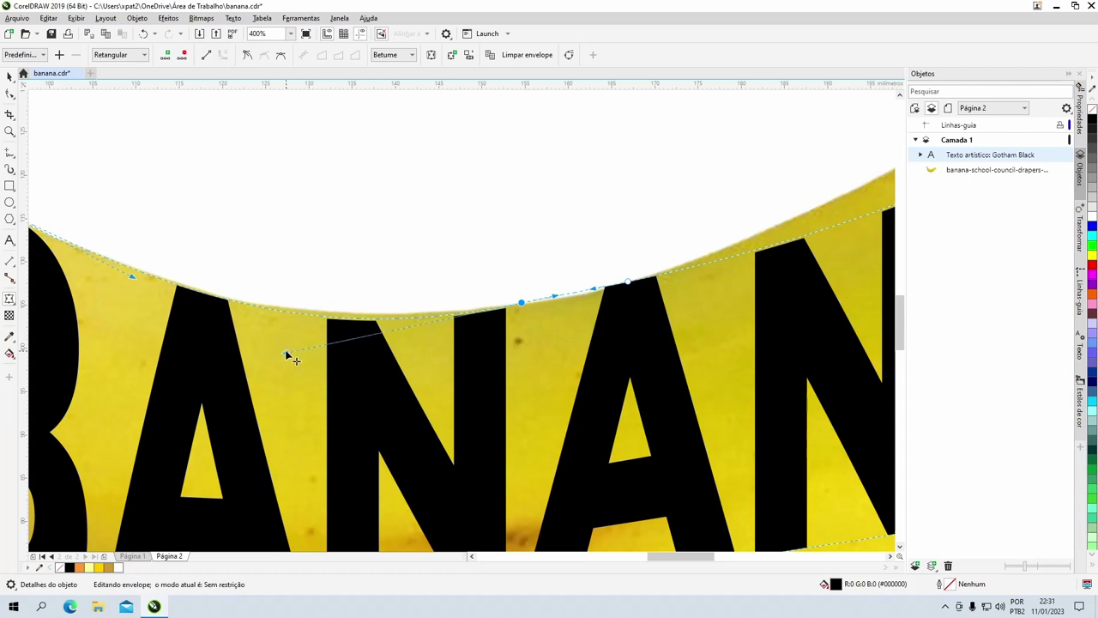
pyautogui.moveTo(287, 353); pyautogui.dragTo(252, 334)
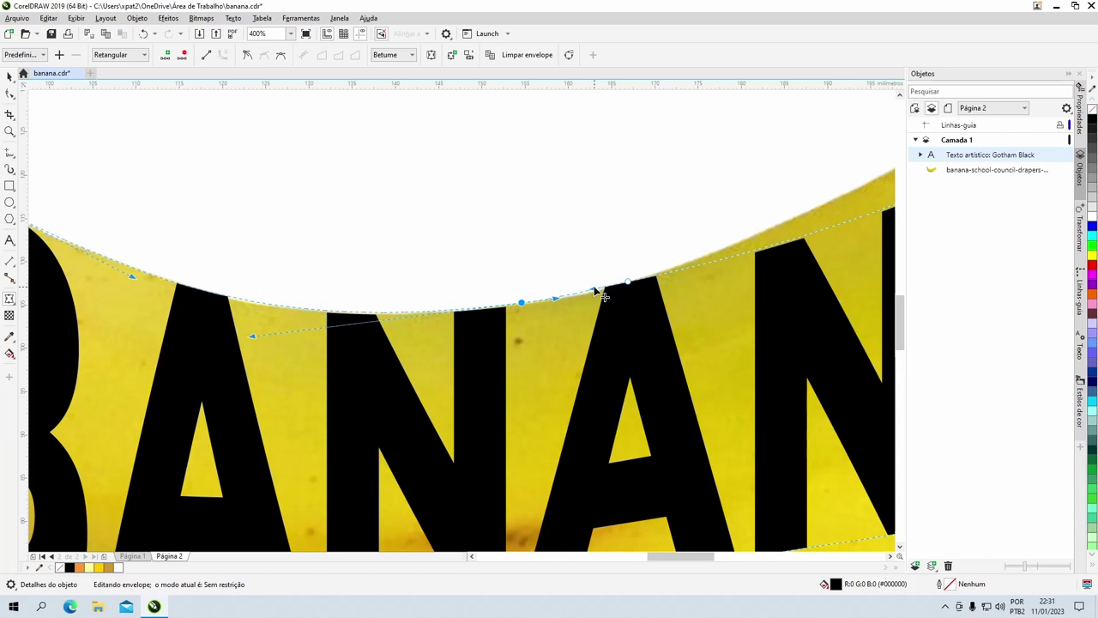
pyautogui.moveTo(596, 291); pyautogui.dragTo(585, 294)
# Bend the envelope's upper-right curve up to the banana's upper edge over the last N and A.
pyautogui.scroll(-2, 490, 300)
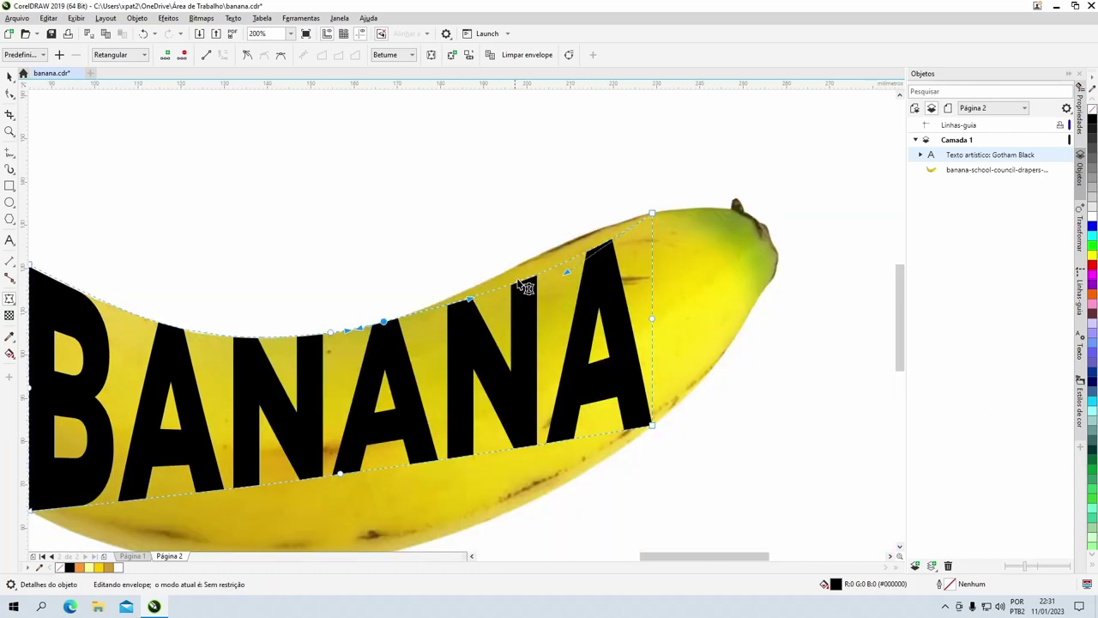
pyautogui.scroll(2, 525, 288)
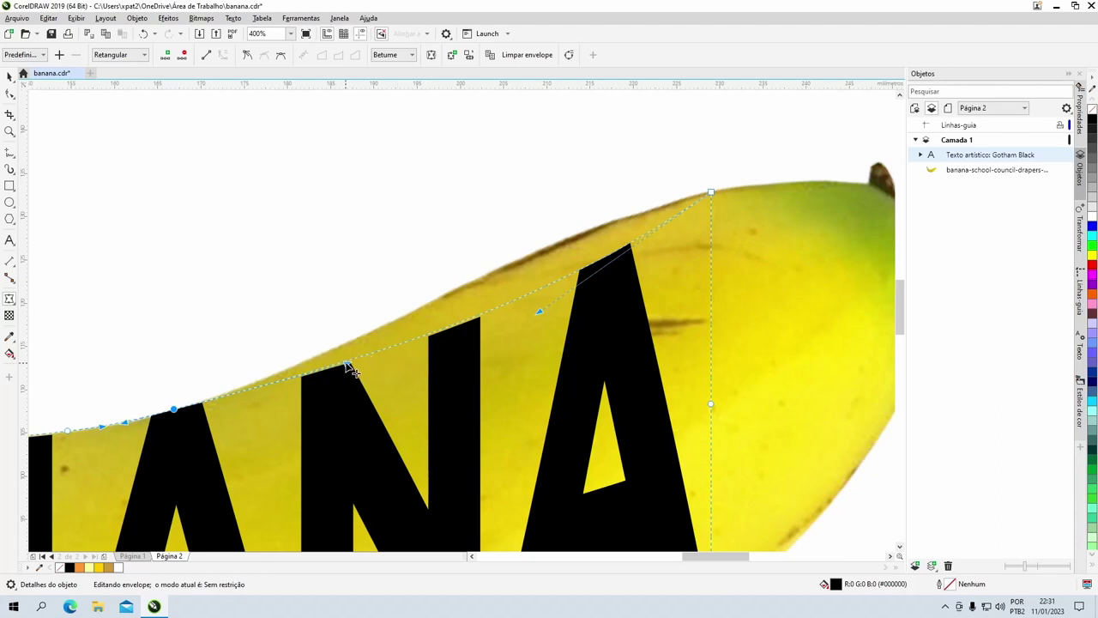
pyautogui.moveTo(347, 366); pyautogui.dragTo(384, 337)
pyautogui.moveTo(399, 324); pyautogui.dragTo(423, 331)
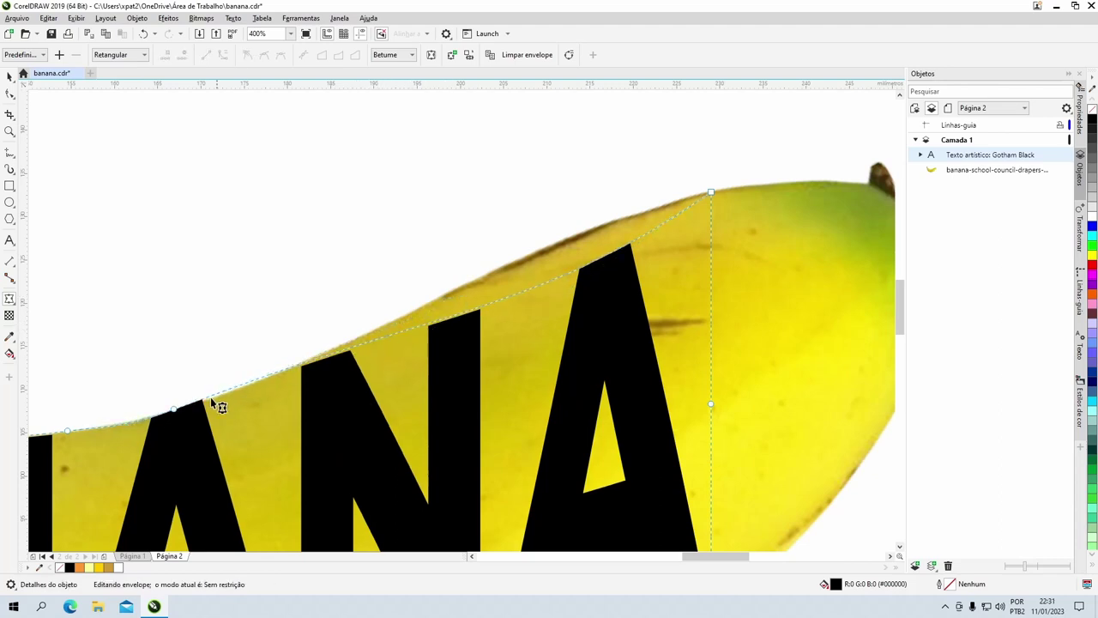
pyautogui.click(174, 408)
pyautogui.moveTo(540, 312); pyautogui.dragTo(541, 231)
pyautogui.moveTo(450, 306); pyautogui.dragTo(456, 298)
# Add an envelope node above the second N and fit the curves on both sides of it to the banana's upper edge.
pyautogui.click(202, 399)
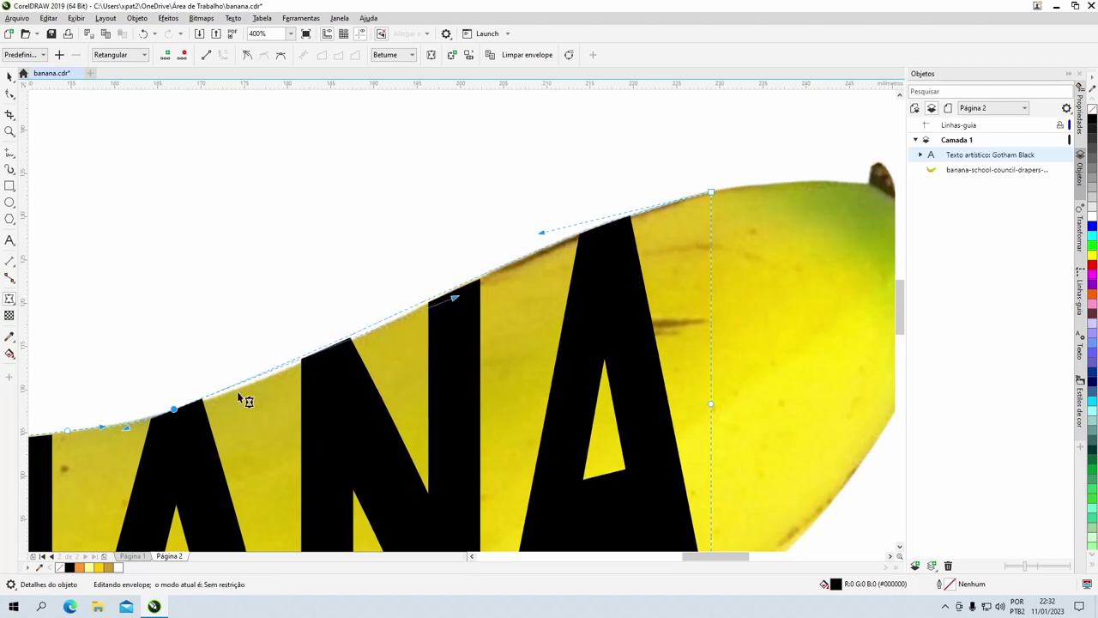
pyautogui.click(279, 363)
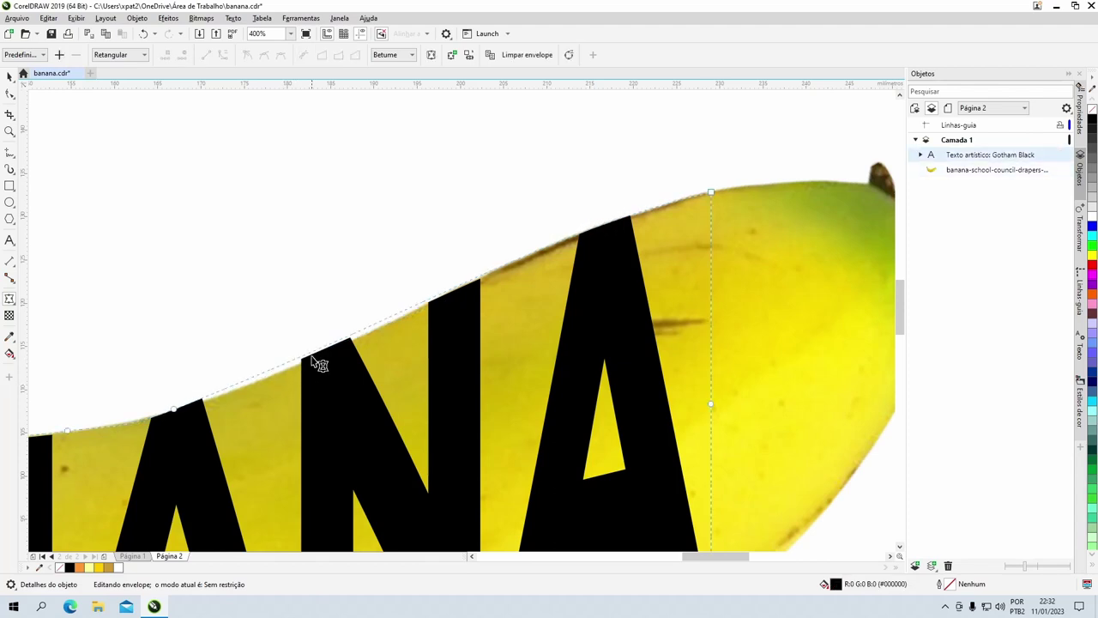
pyautogui.click(310, 353)
pyautogui.moveTo(312, 353); pyautogui.dragTo(305, 359)
pyautogui.moveTo(225, 388); pyautogui.dragTo(232, 392)
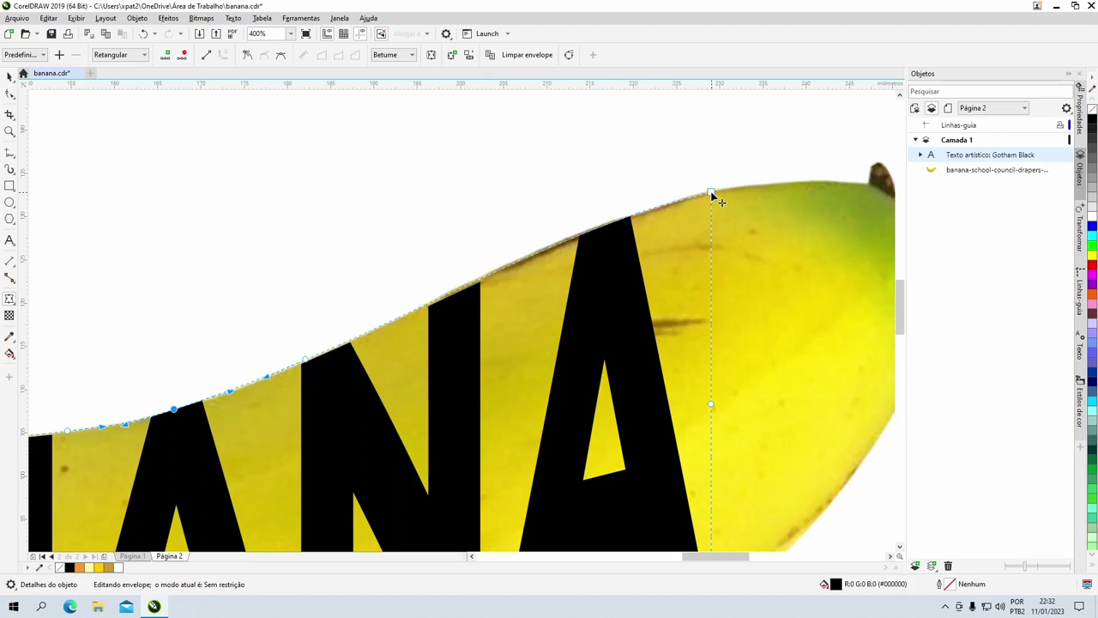
pyautogui.moveTo(712, 197); pyautogui.dragTo(569, 221)
pyautogui.moveTo(482, 284); pyautogui.dragTo(484, 278)
# Lower the envelope's bottom middle node to the banana's lower edge and bend the lower-right curve to follow it.
pyautogui.scroll(-2, 484, 278)
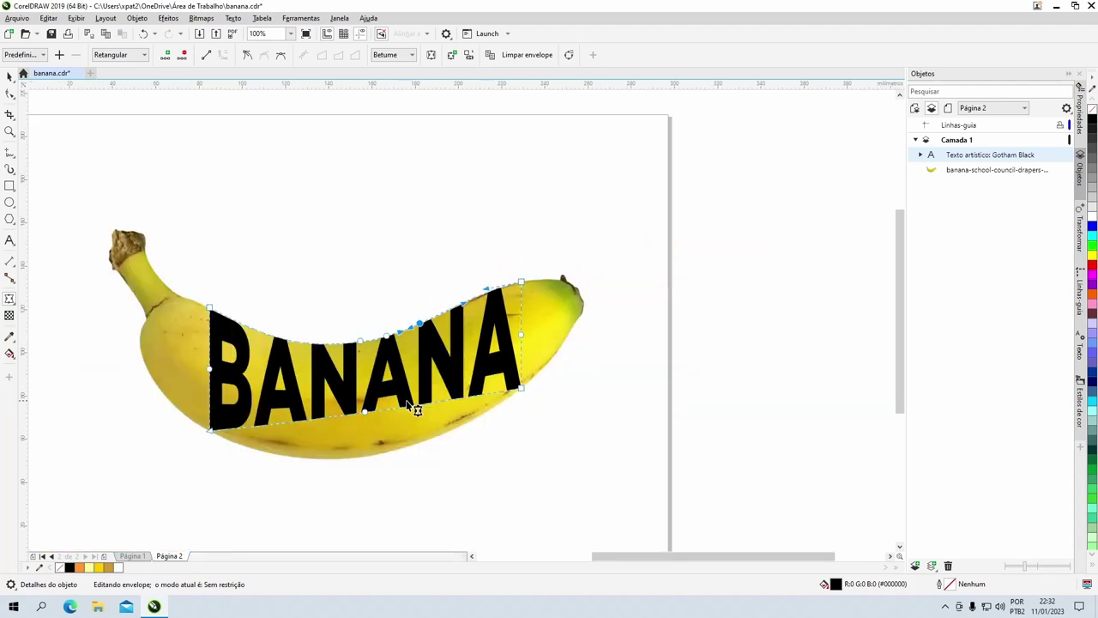
pyautogui.scroll(1, 429, 337)
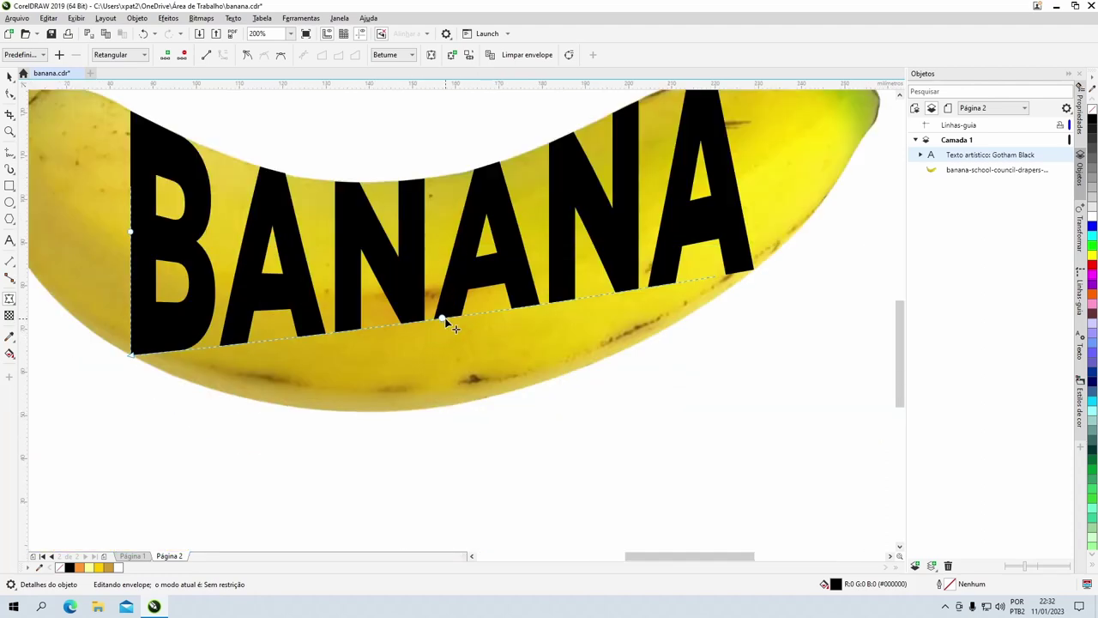
pyautogui.moveTo(445, 319); pyautogui.dragTo(439, 407)
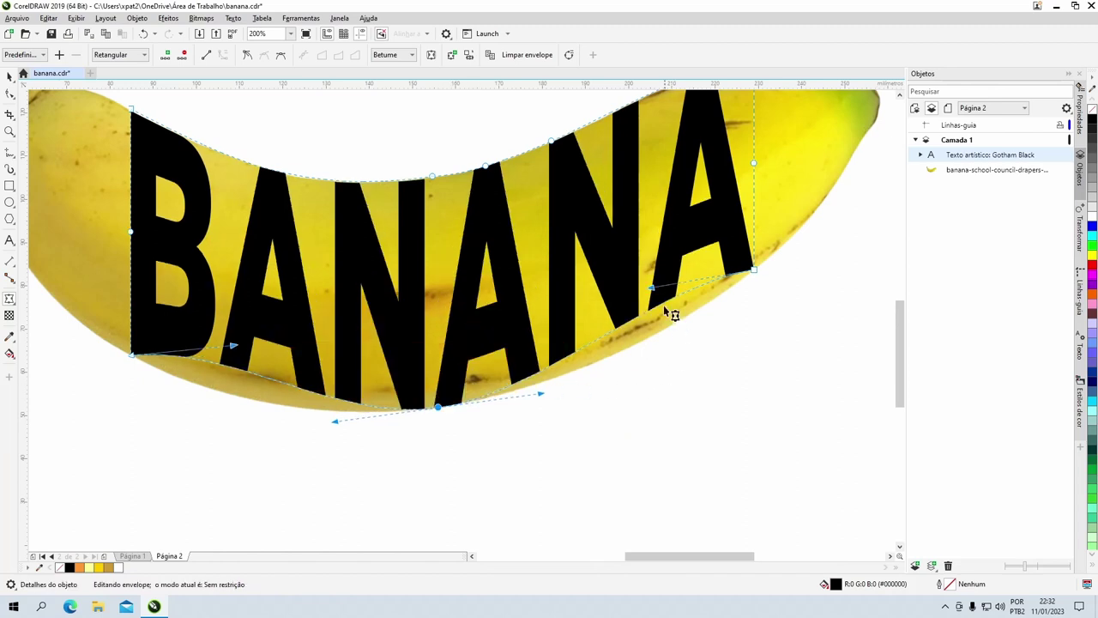
pyautogui.moveTo(655, 292); pyautogui.dragTo(693, 324)
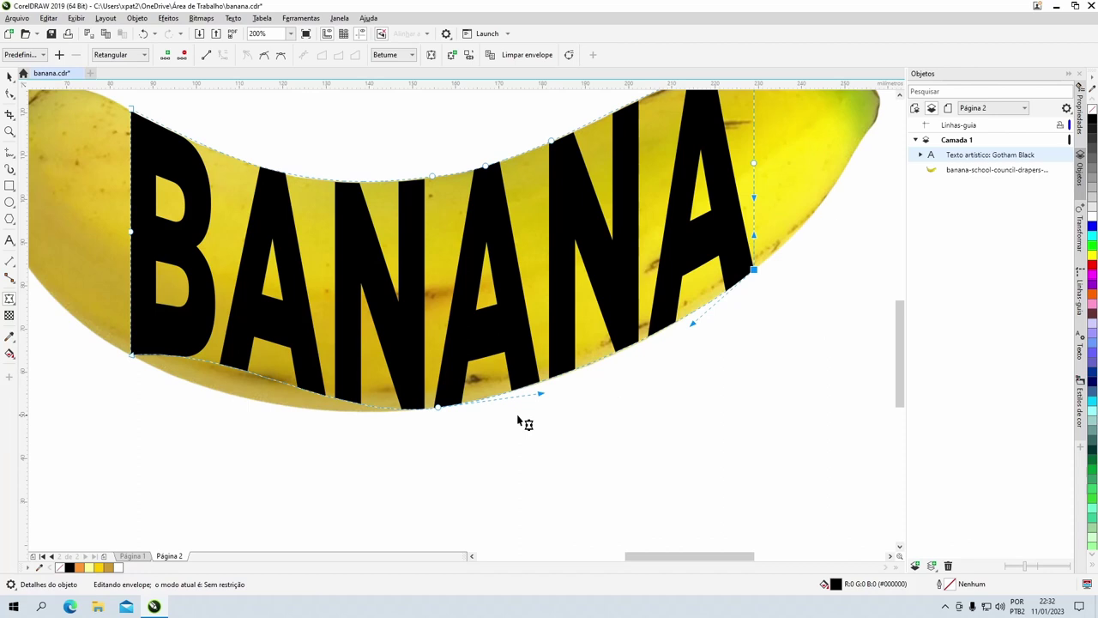
# Bend the envelope's lower-left curve along the banana's lower edge, fine-tune the bottom middle node's right handle, and finish envelope editing.
pyautogui.click(133, 355)
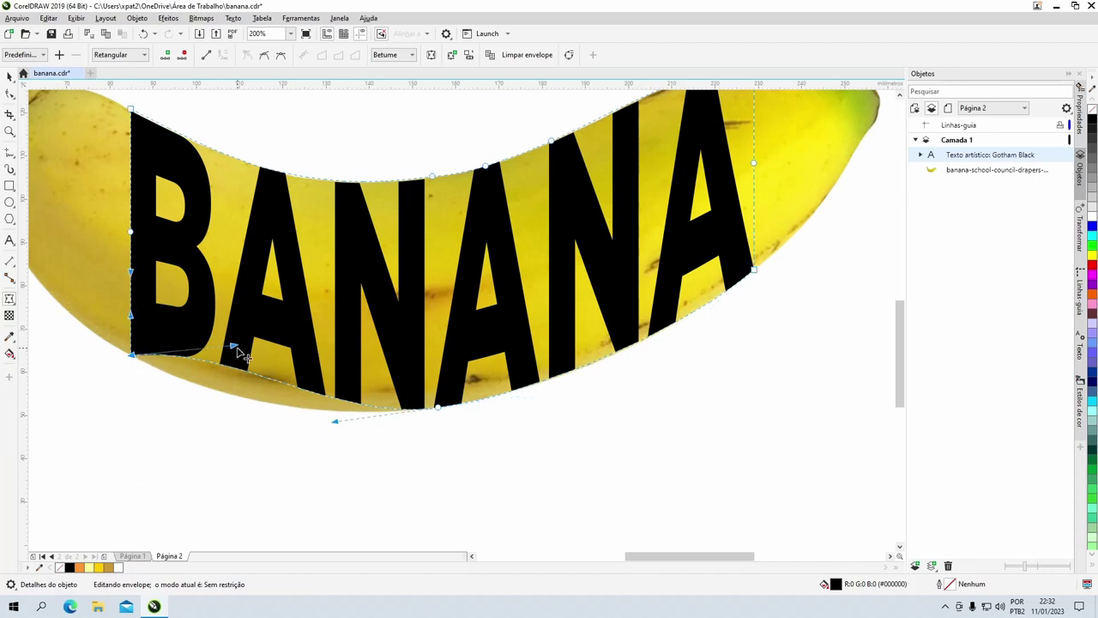
pyautogui.moveTo(233, 351); pyautogui.dragTo(210, 399)
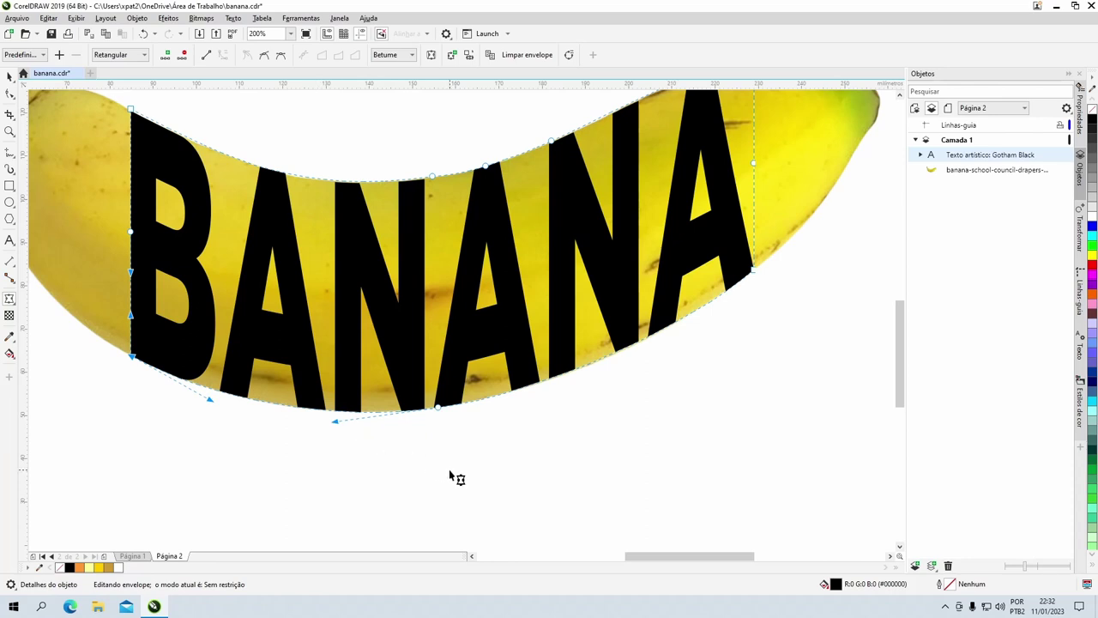
pyautogui.click(439, 409)
pyautogui.moveTo(541, 397); pyautogui.dragTo(544, 396)
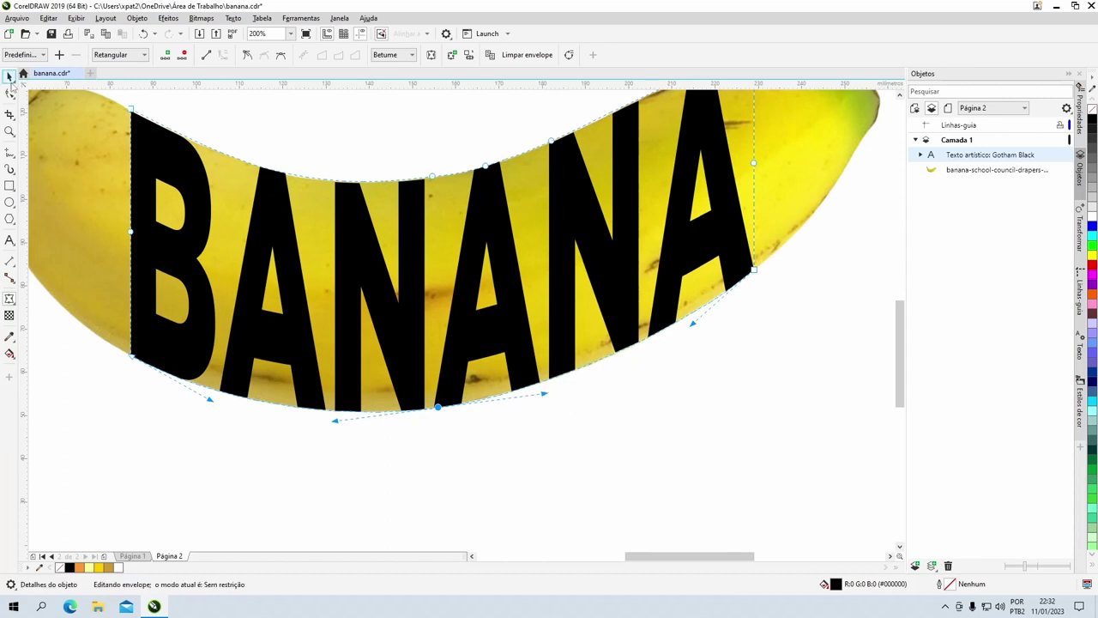
pyautogui.click(10, 78)
pyautogui.press('F3')
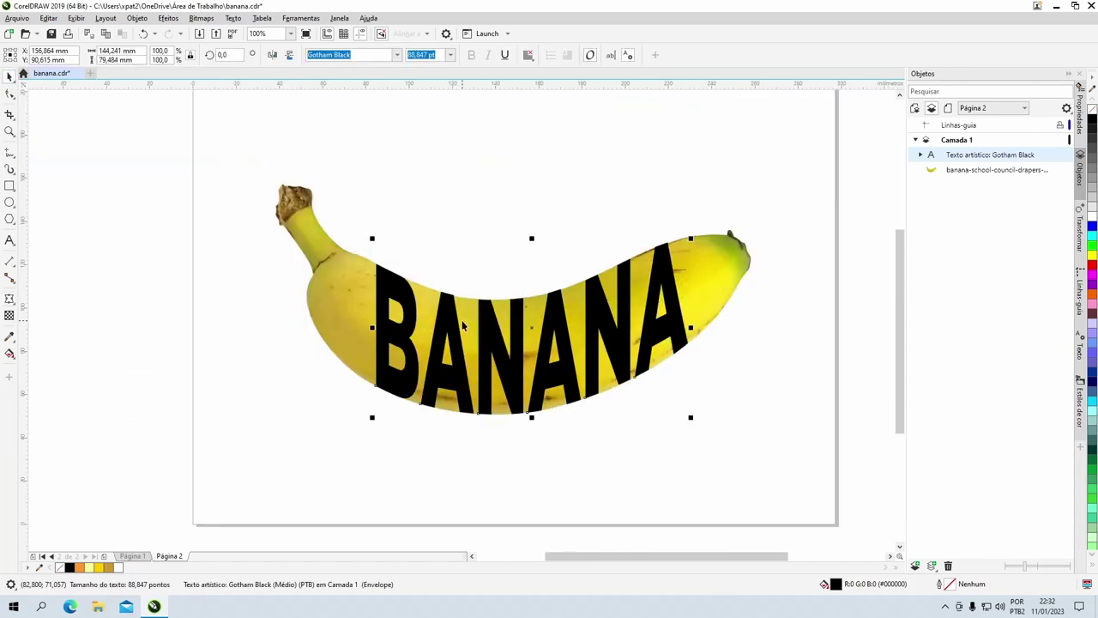
# Duplicate the banana photo in place and PowerClip the copy inside the BANANA text.
pyautogui.click(298, 216)
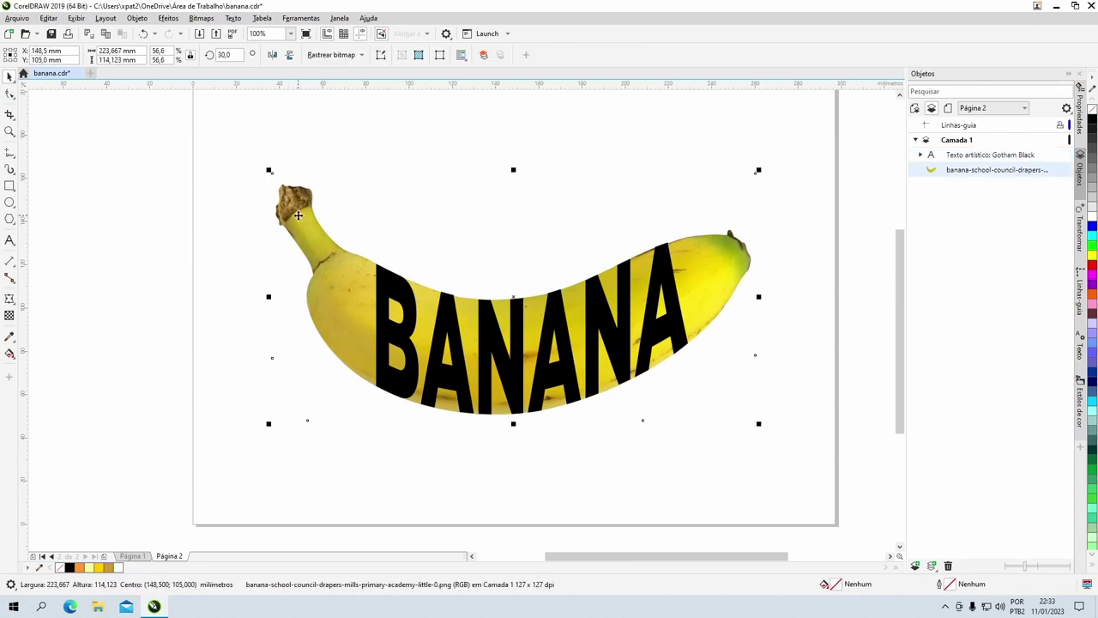
pyautogui.hotkey('ctrl', 'c')
pyautogui.hotkey('ctrl', 'v')
pyautogui.rightClick(736, 252)
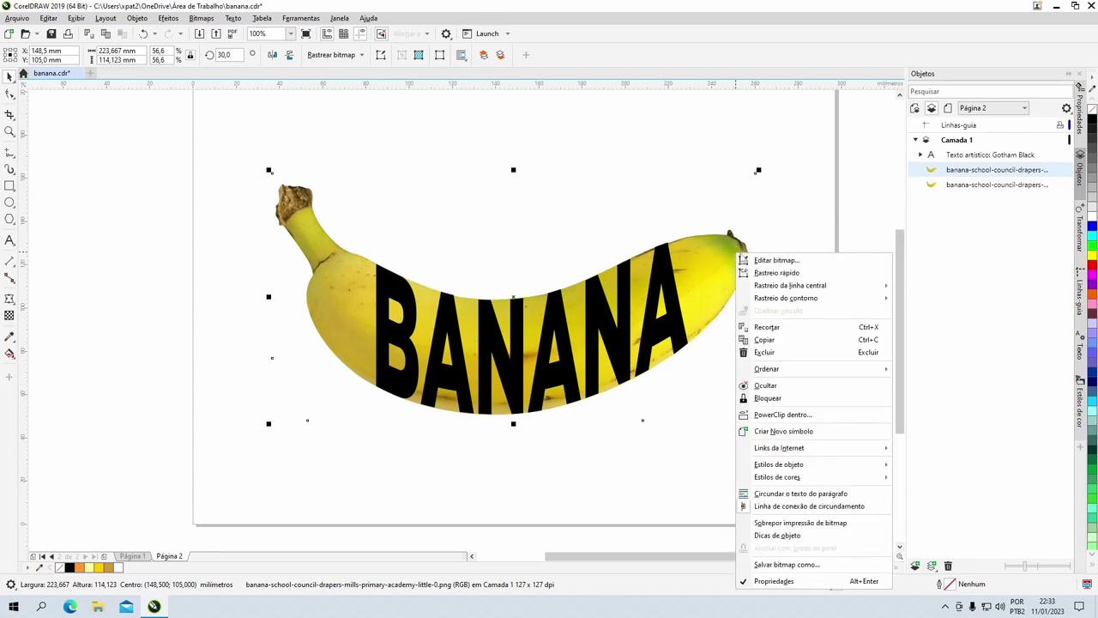
pyautogui.click(771, 415)
pyautogui.click(676, 335)
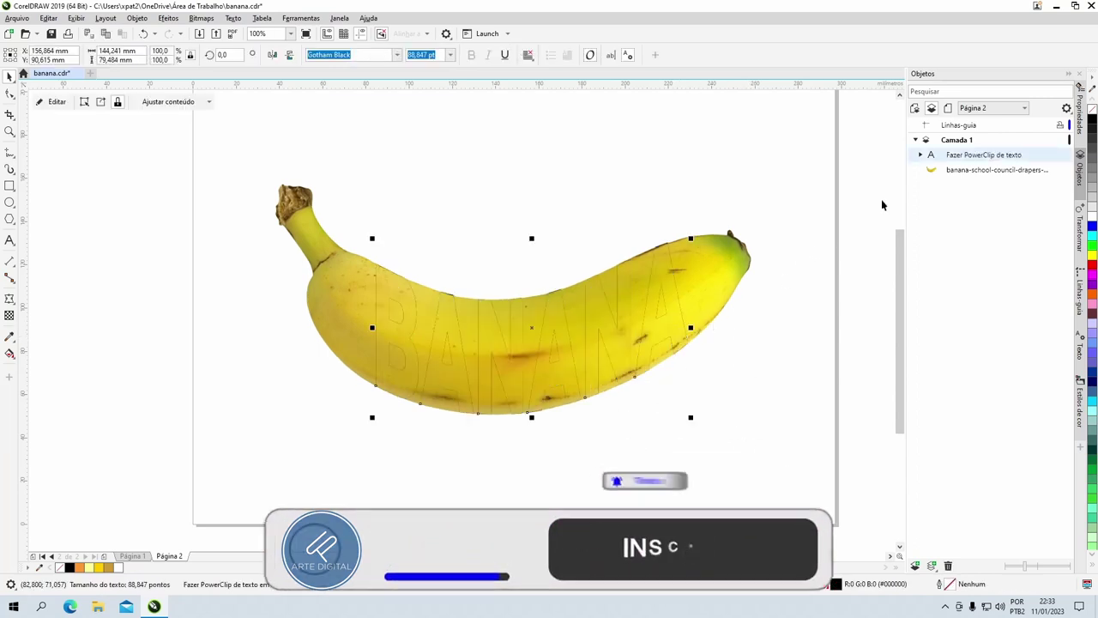
# Erase the original banana photo around the first four letters of BANANA with the Eraser, using a nib of about 16.2 mm.
pyautogui.click(964, 171)
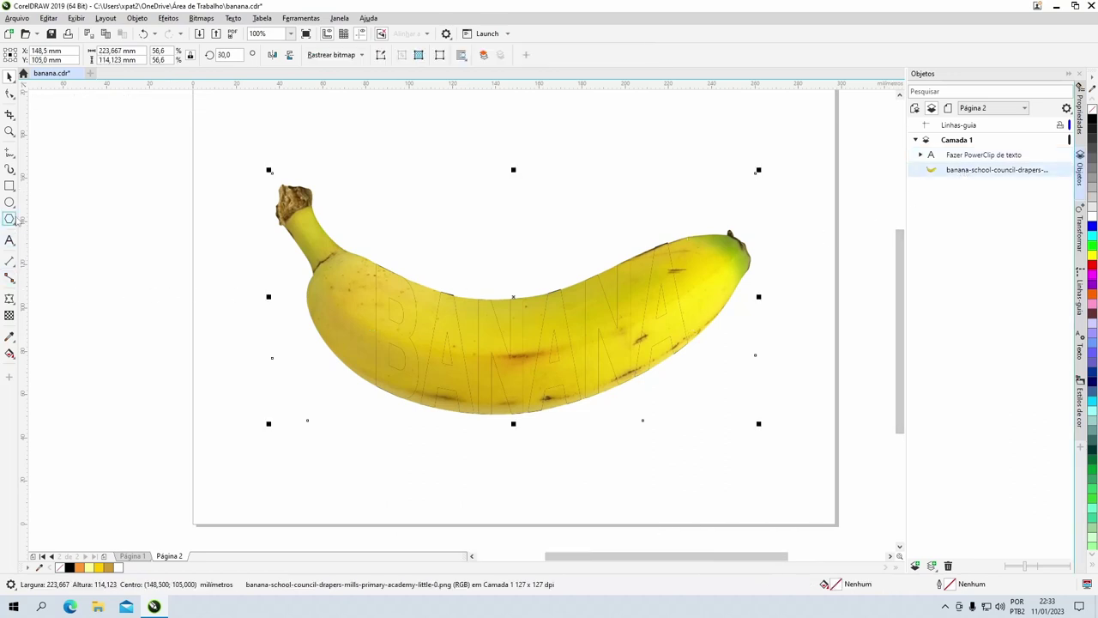
pyautogui.click(12, 158)
pyautogui.moveTo(10, 115)
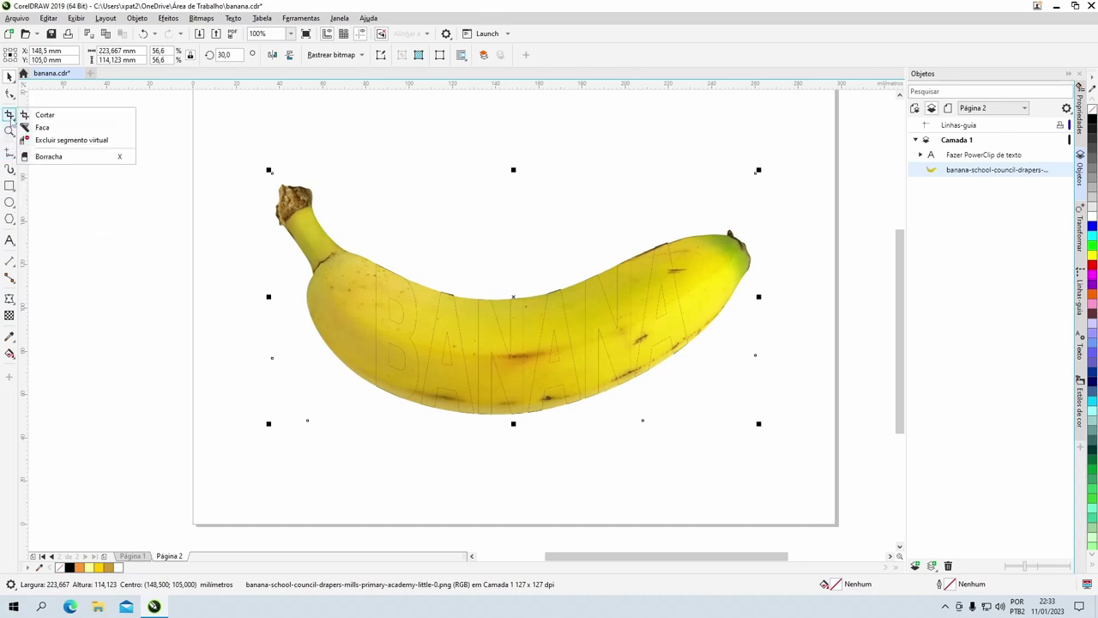
pyautogui.click(69, 157)
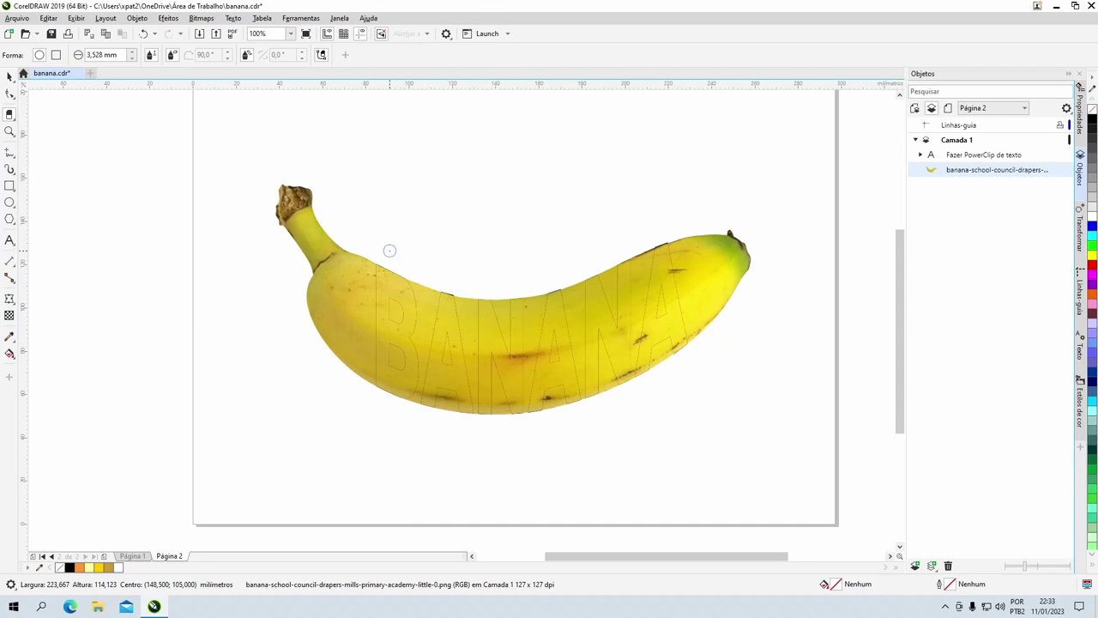
pyautogui.moveTo(392, 249); pyautogui.dragTo(392, 248)
pyautogui.moveTo(420, 247); pyautogui.dragTo(419, 417)
pyautogui.moveTo(453, 248); pyautogui.dragTo(465, 420)
pyautogui.moveTo(485, 265); pyautogui.dragTo(507, 421)
pyautogui.moveTo(522, 282); pyautogui.dragTo(543, 421)
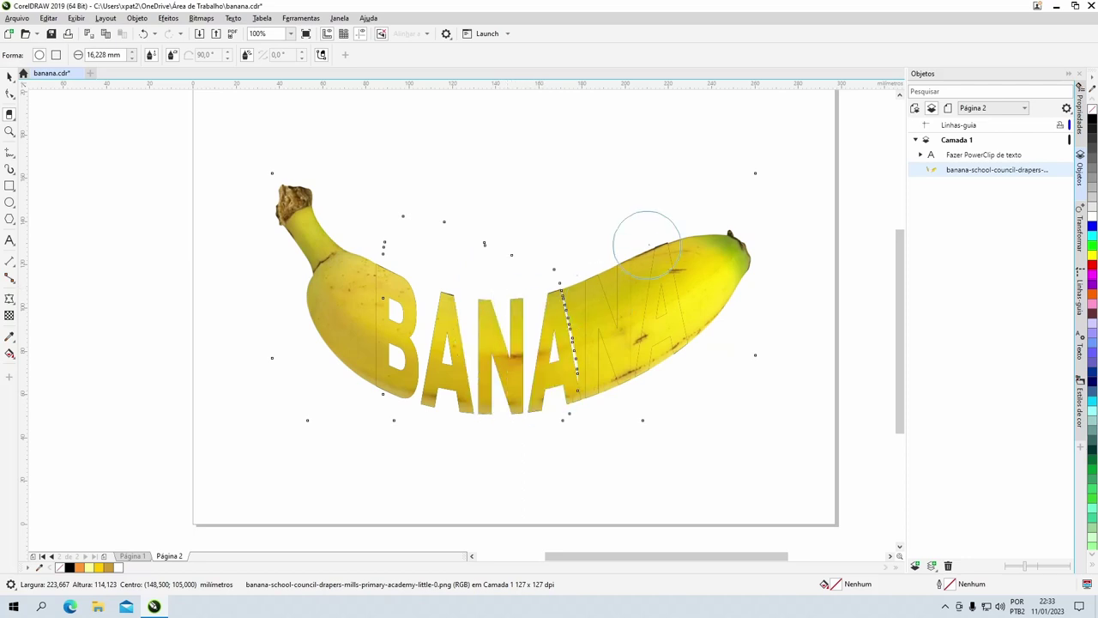
# Erase the leftover original photo between and around the last letters, leaving the banana's two ends intact.
pyautogui.moveTo(627, 228)
pyautogui.mouseDown()
pyautogui.moveTo(628, 306)
pyautogui.moveTo(644, 361)
pyautogui.mouseUp()
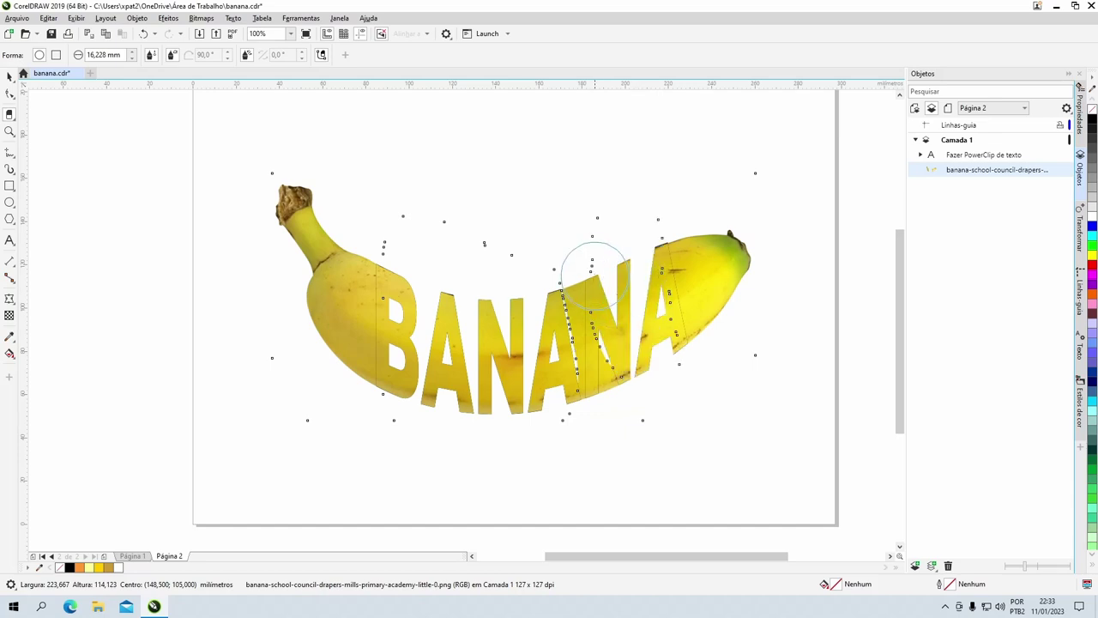
pyautogui.moveTo(592, 293); pyautogui.dragTo(598, 381)
pyautogui.moveTo(554, 263)
pyautogui.mouseDown()
pyautogui.moveTo(558, 393)
pyautogui.moveTo(518, 397)
pyautogui.mouseUp()
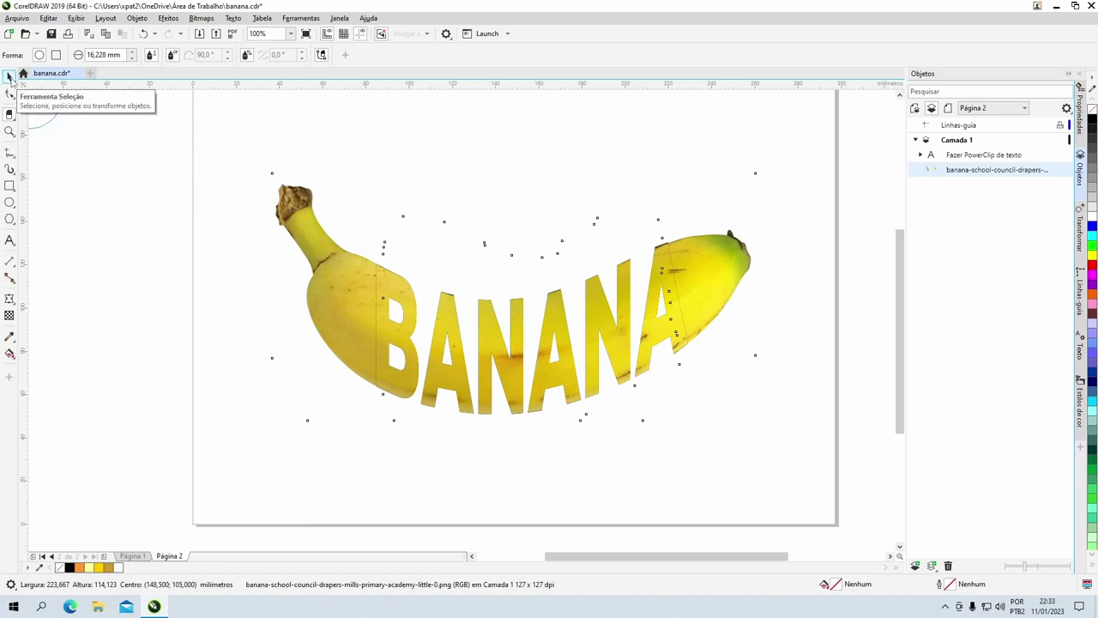
pyautogui.click(10, 77)
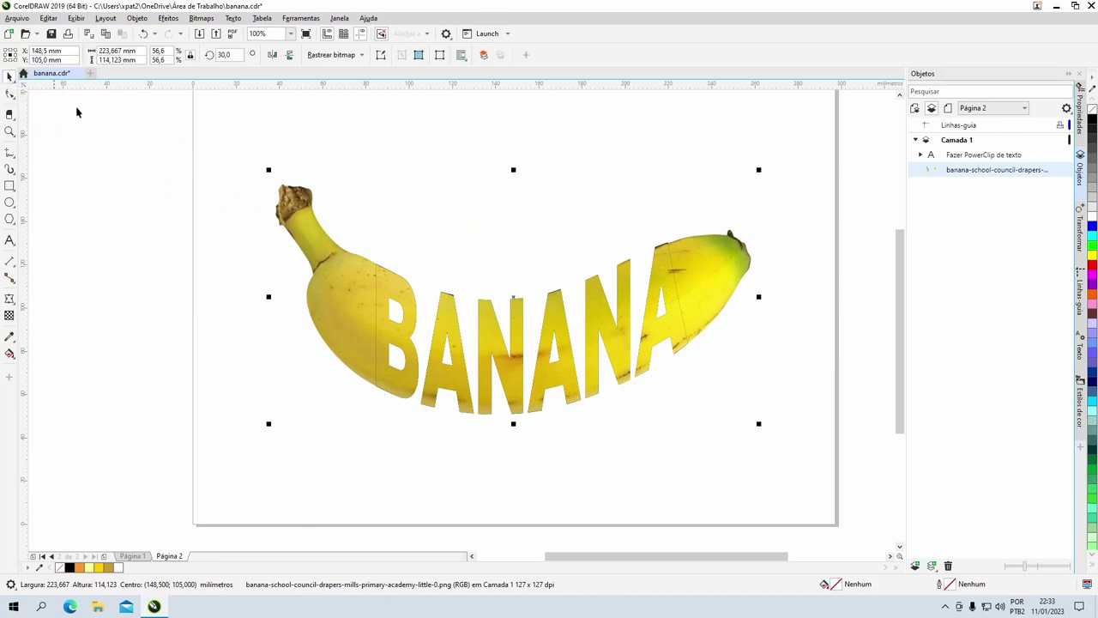
# Remove the black fill from the PowerClipped BANANA text and deselect it.
pyautogui.click(652, 426)
pyautogui.click(618, 349)
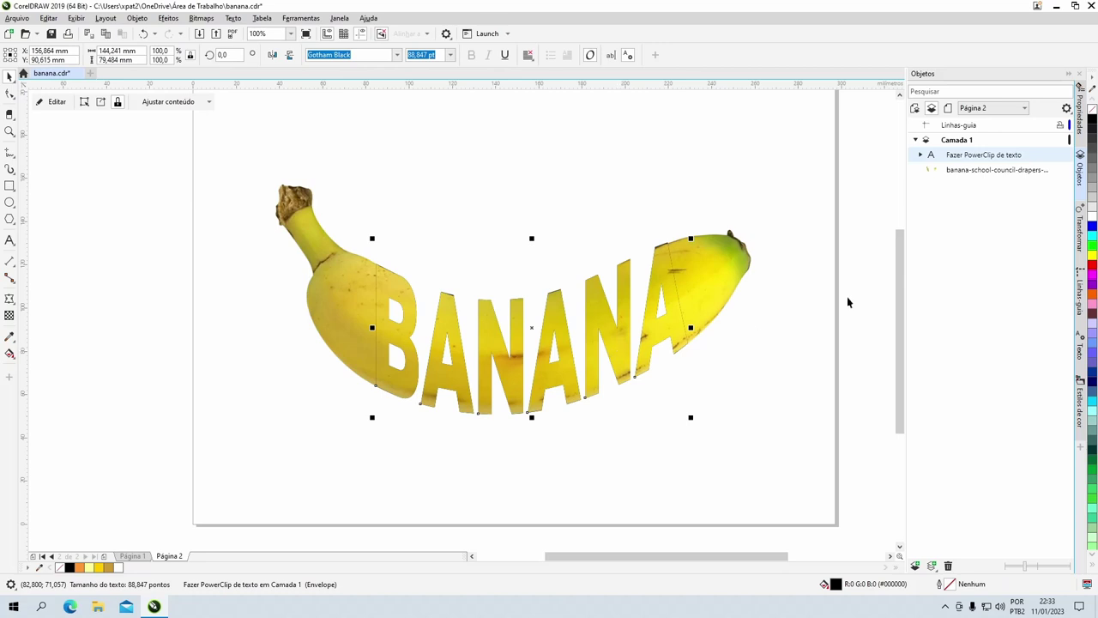
pyautogui.click(1092, 114)
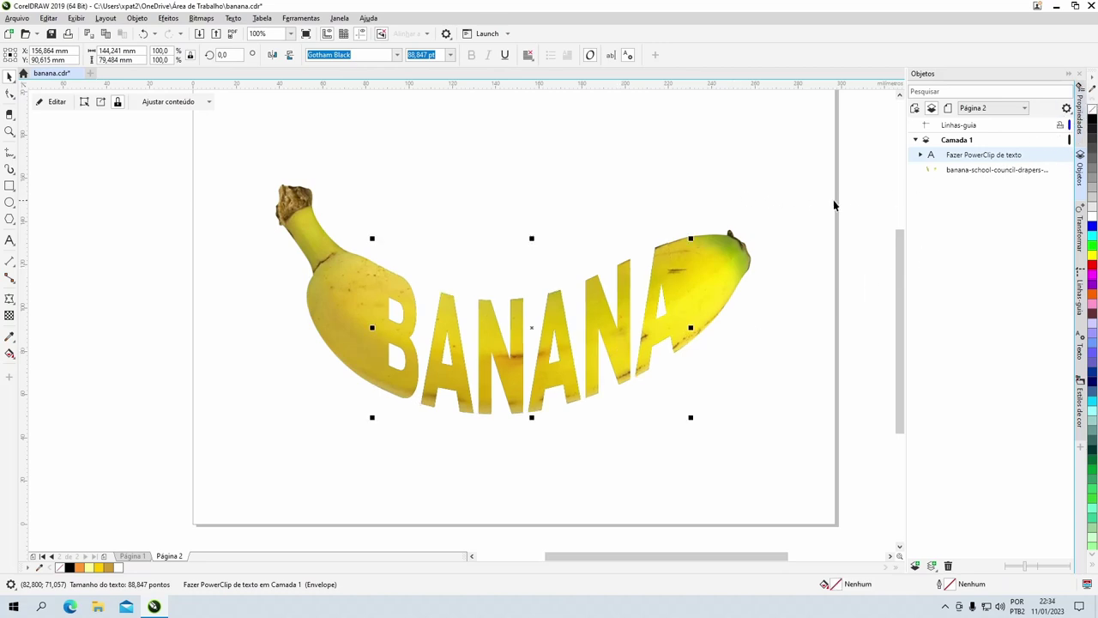
pyautogui.click(834, 204)
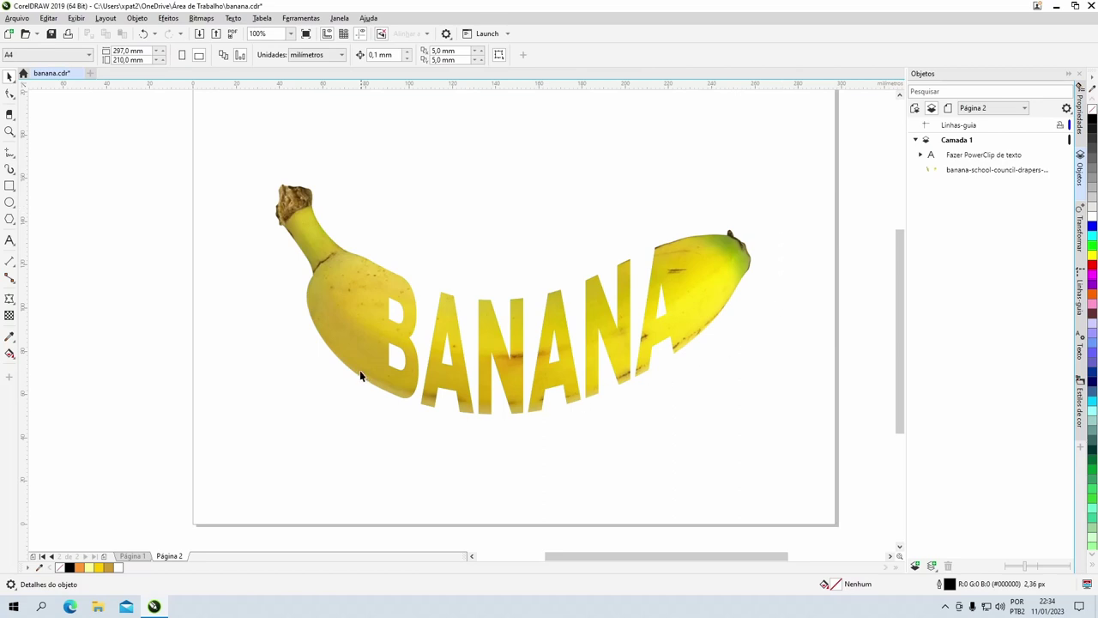
# Add a page-sized 297 × 210 mm rectangle as a background behind the banana.
pyautogui.click(9, 76)
pyautogui.doubleClick(9, 185)
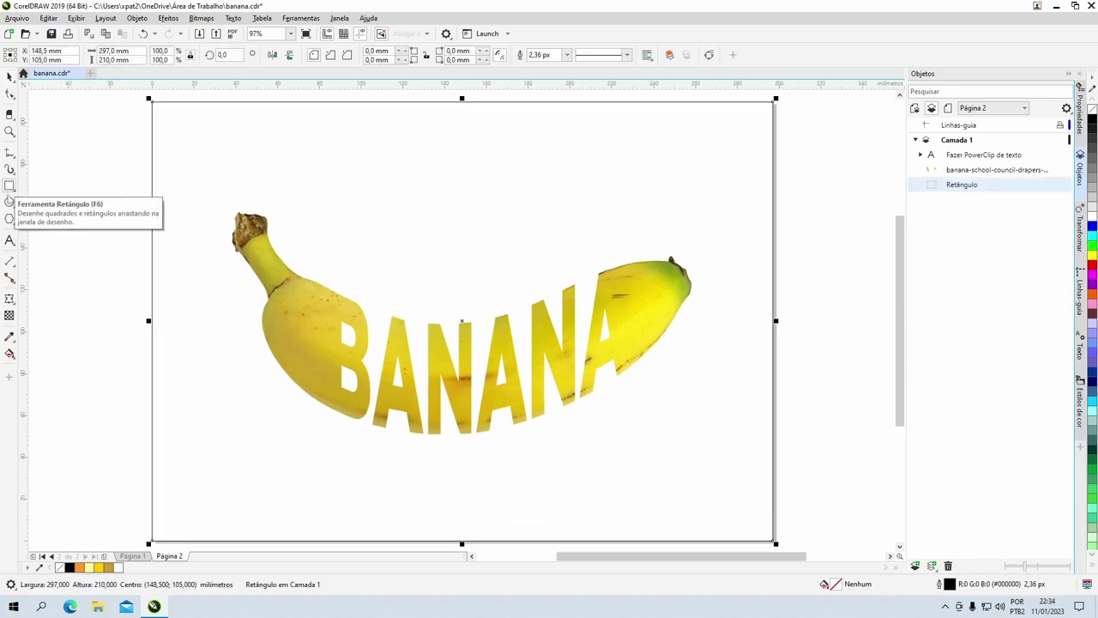
pyautogui.click(9, 75)
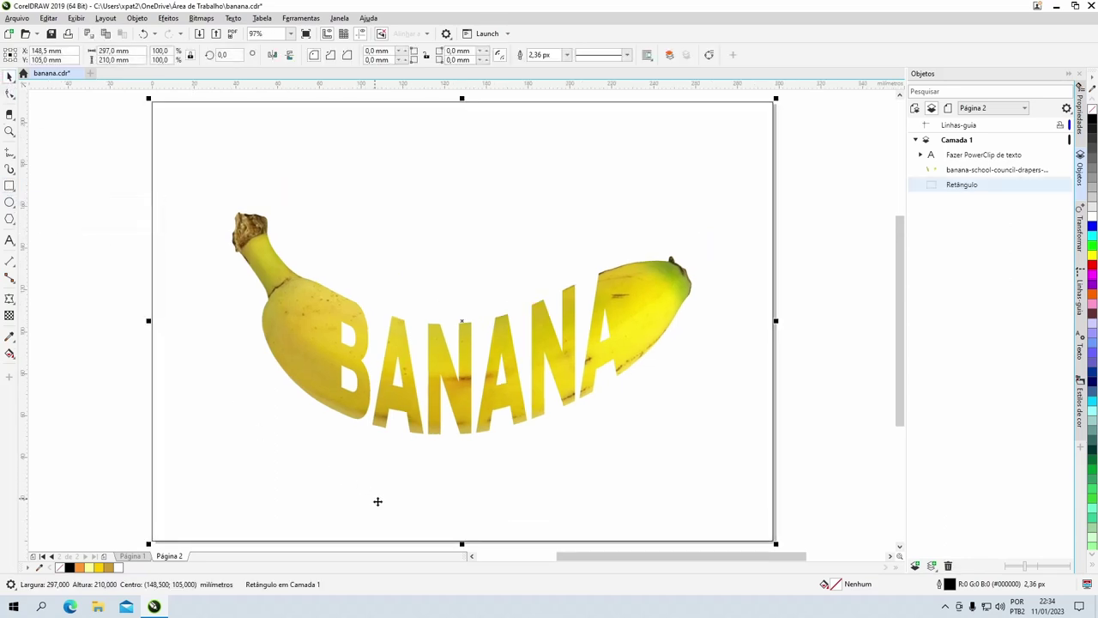
# Fill the background rectangle with an elliptical gradient, light yellow at the centre and dark yellow (#FFCC00) at the edges.
pyautogui.press('g')
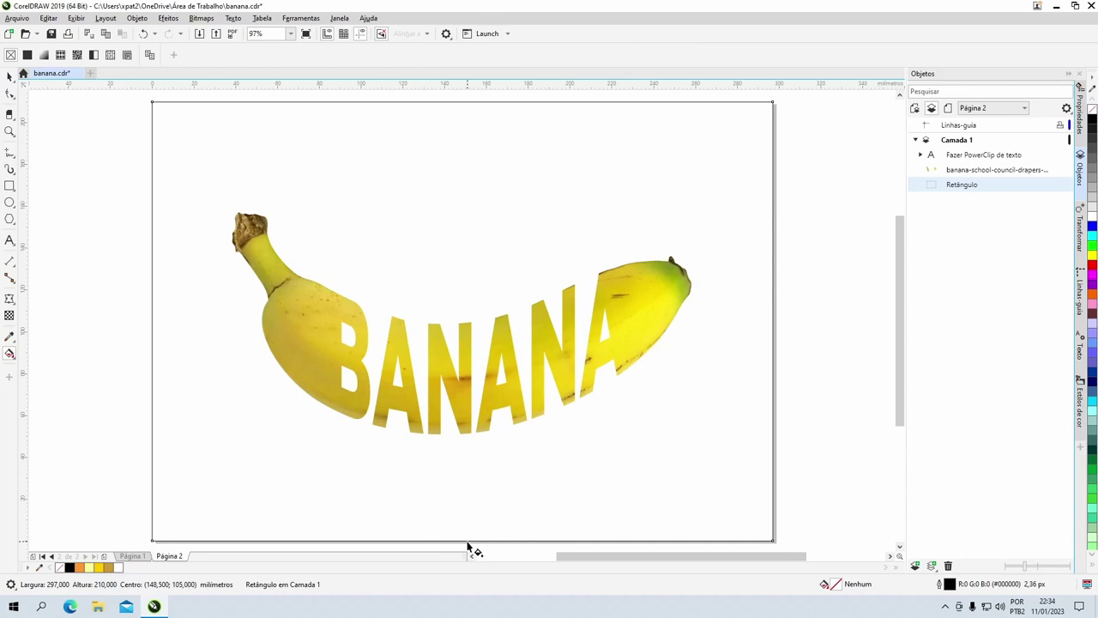
pyautogui.moveTo(467, 542); pyautogui.dragTo(467, 101)
pyautogui.click(467, 541)
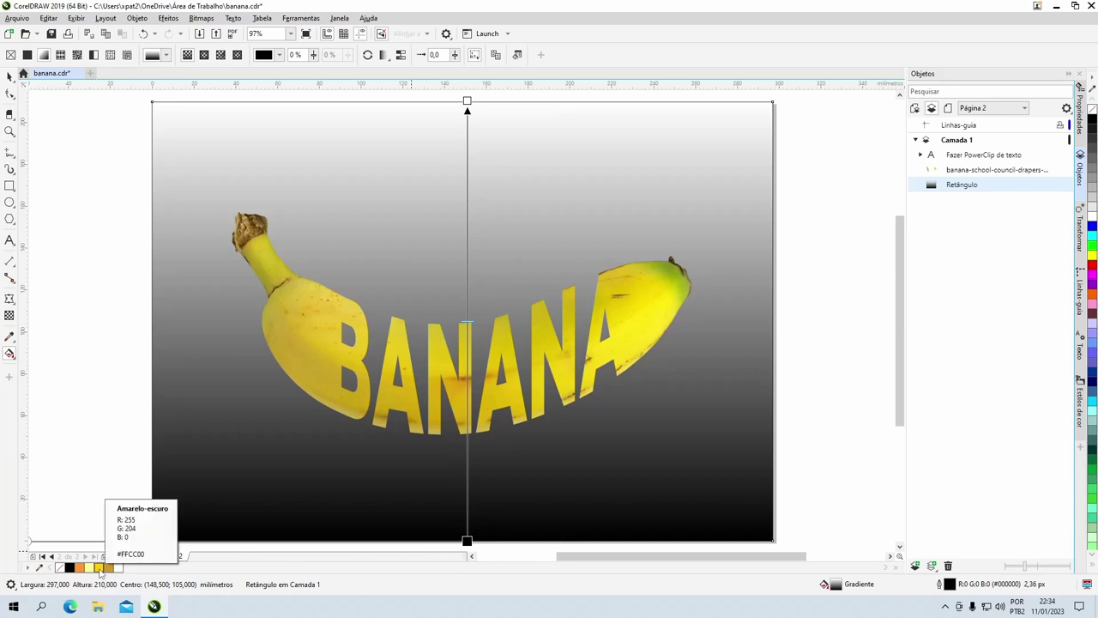
pyautogui.click(100, 568)
pyautogui.click(467, 101)
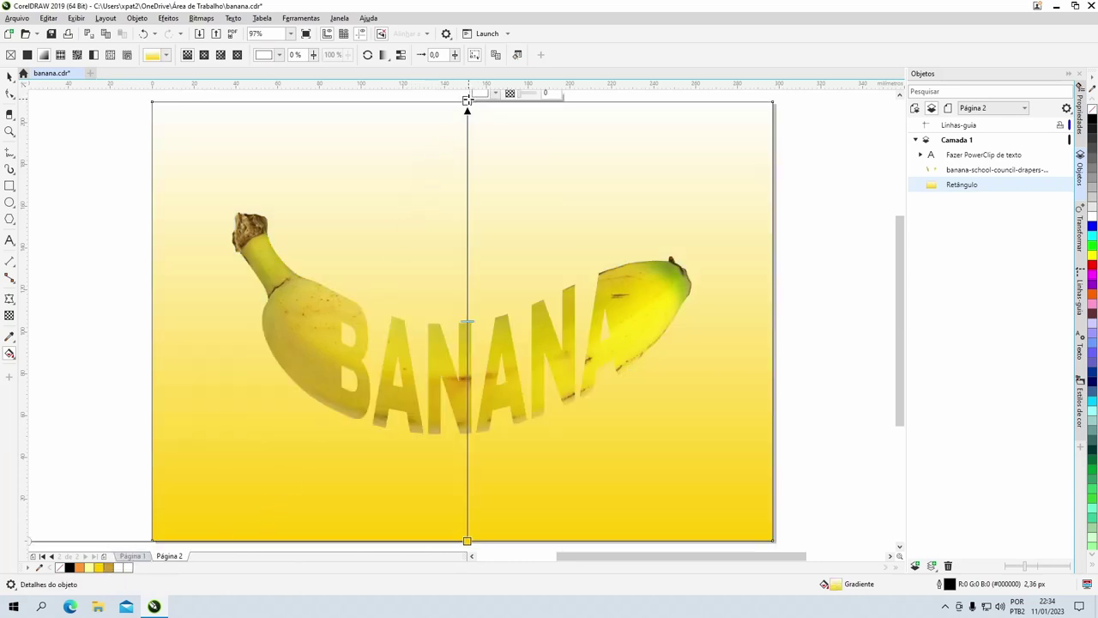
pyautogui.click(88, 567)
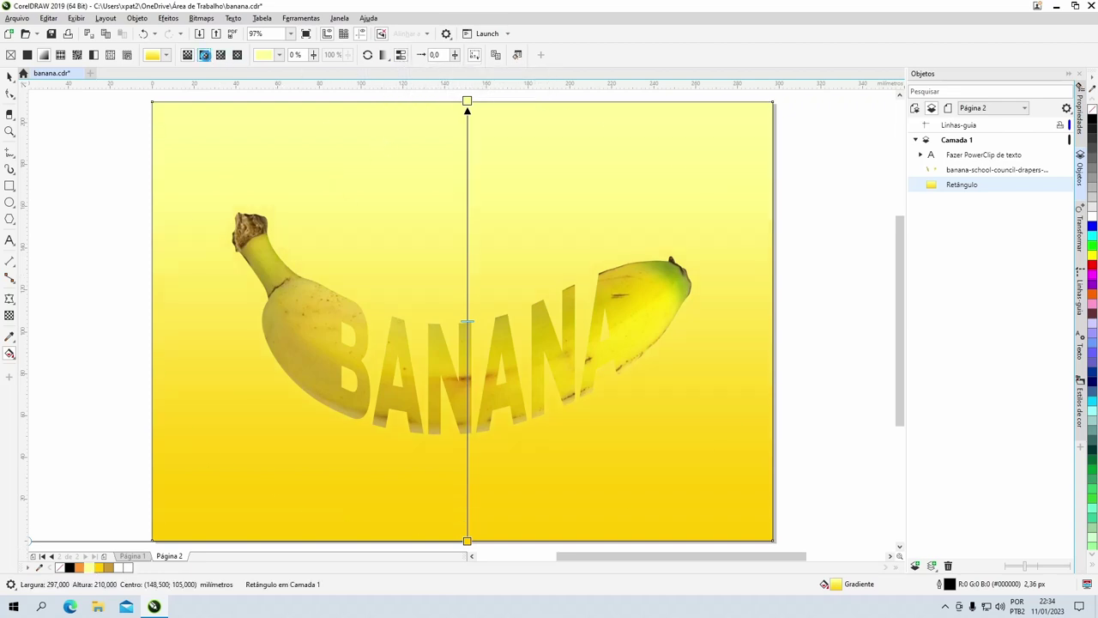
pyautogui.click(205, 54)
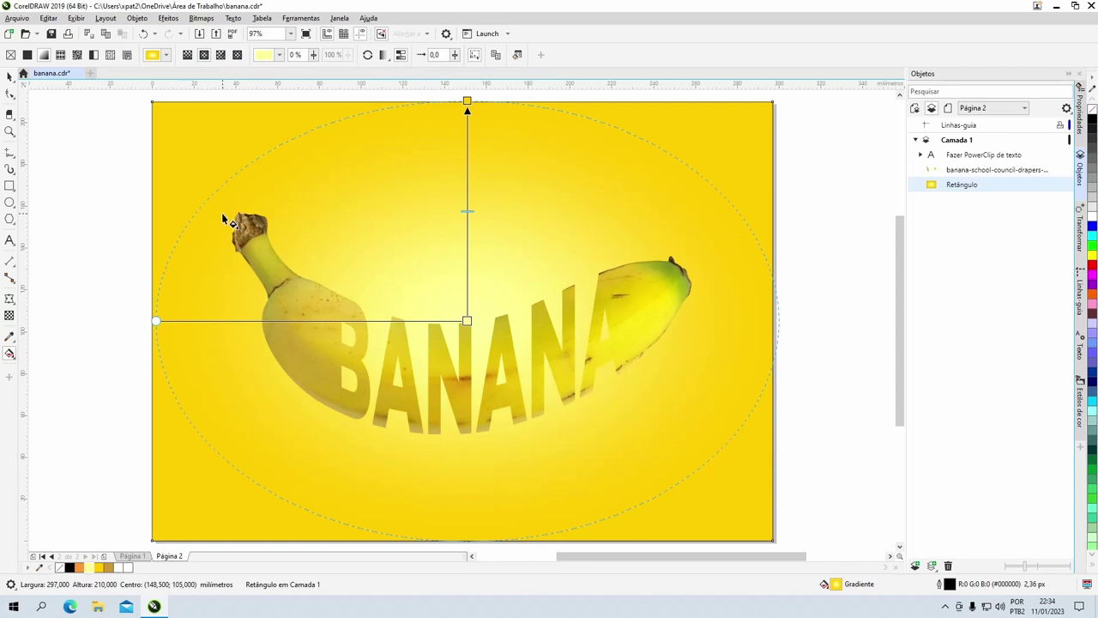
# Remove the outline from the background rectangle and deselect it.
pyautogui.click(10, 76)
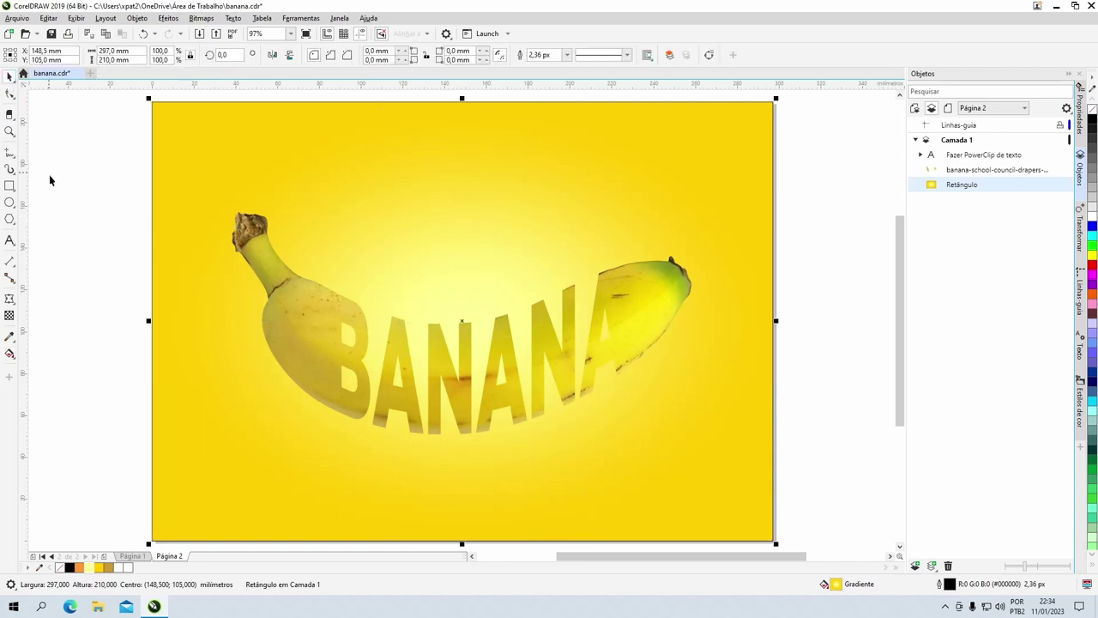
pyautogui.click(567, 55)
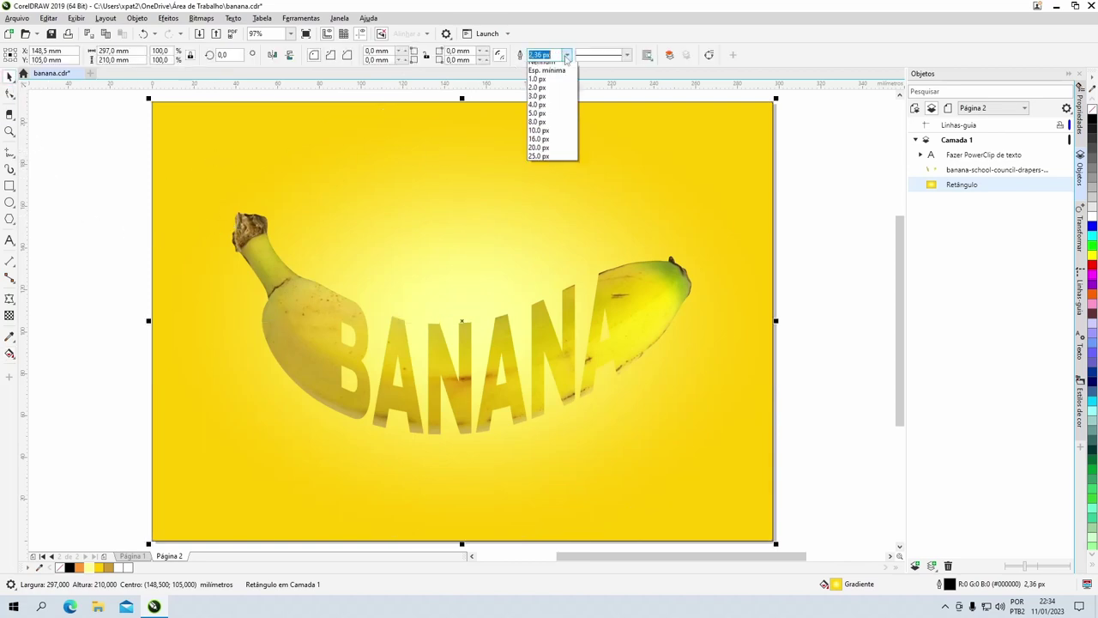
pyautogui.click(553, 68)
pyautogui.click(125, 297)
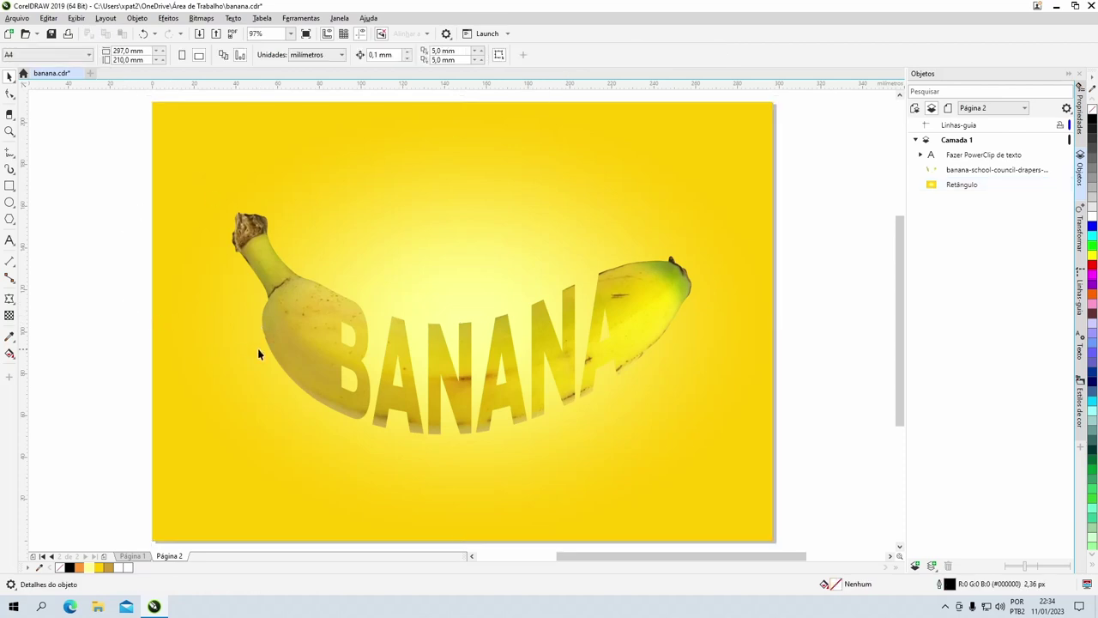
# Draw a very flat ellipse about 149 × 1 mm just below the banana and centre it horizontally on the background.
pyautogui.click(11, 204)
pyautogui.click(36, 203)
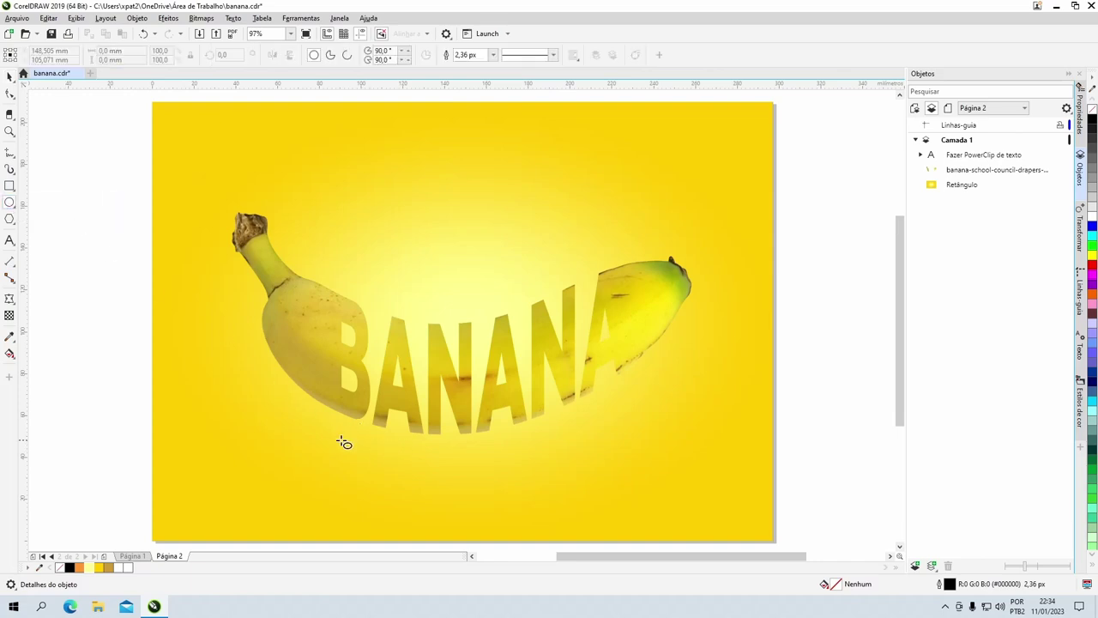
pyautogui.moveTo(342, 441); pyautogui.dragTo(492, 444)
pyautogui.press('space')
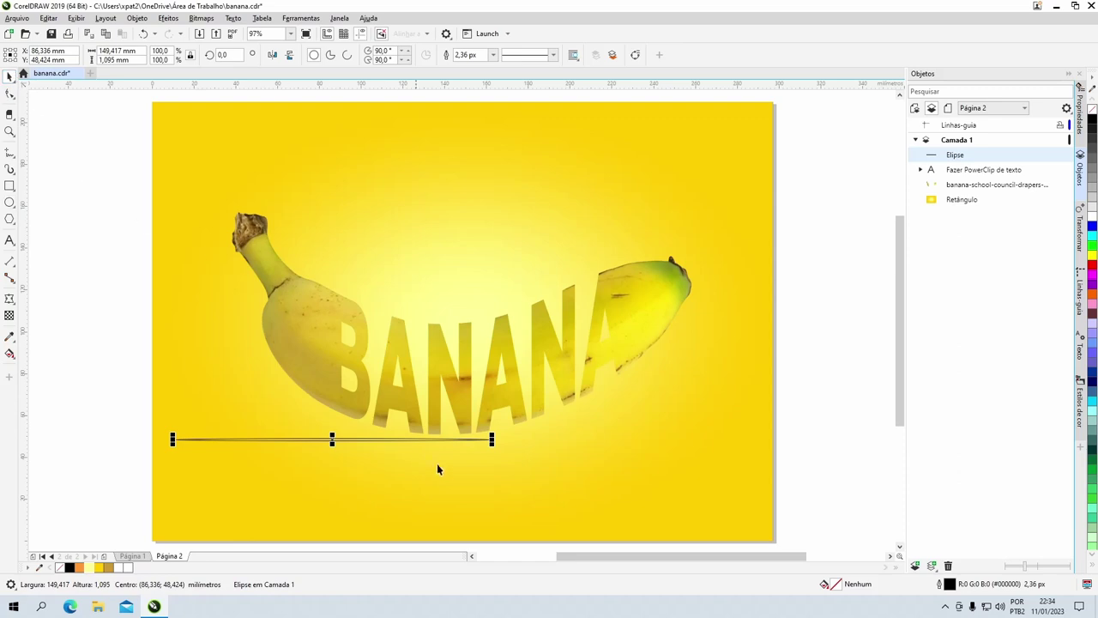
pyautogui.keyDown('shift'); pyautogui.click(442, 466); pyautogui.keyUp('shift')
pyautogui.press('c')
pyautogui.click(467, 445)
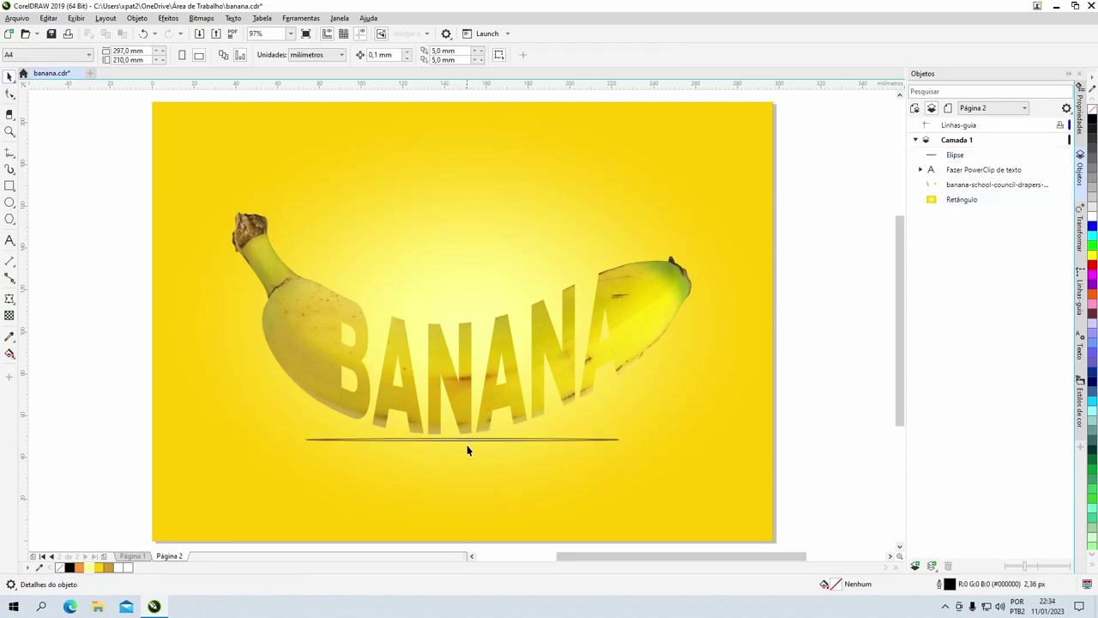
# Move the flat ellipse up closer to the letters, fill it black and remove its outline.
pyautogui.click(469, 439)
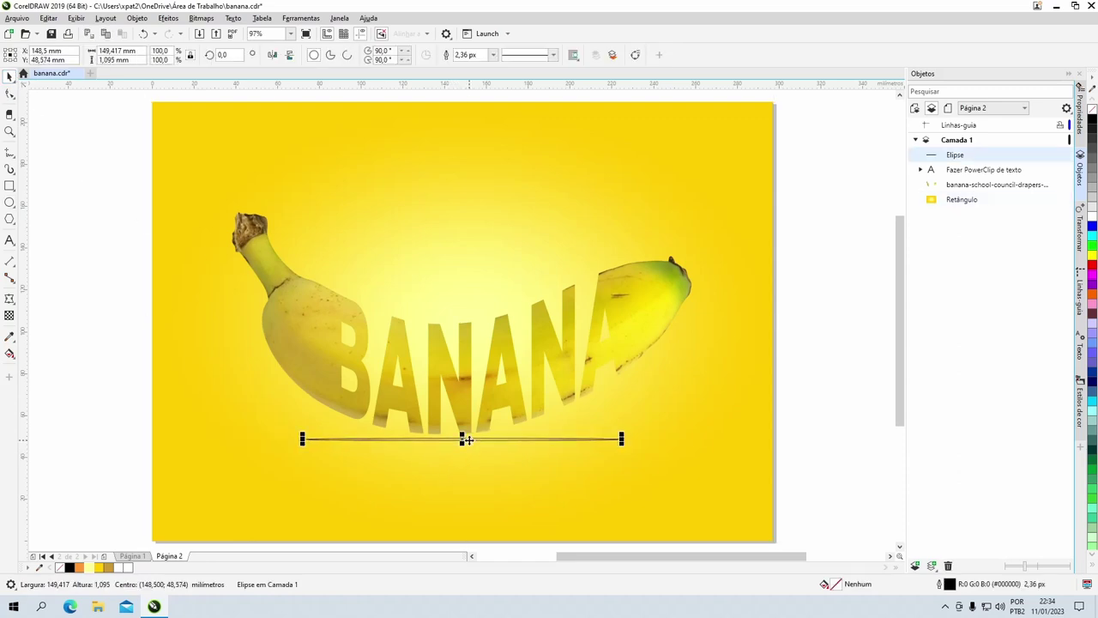
pyautogui.moveTo(469, 439); pyautogui.dragTo(468, 437)
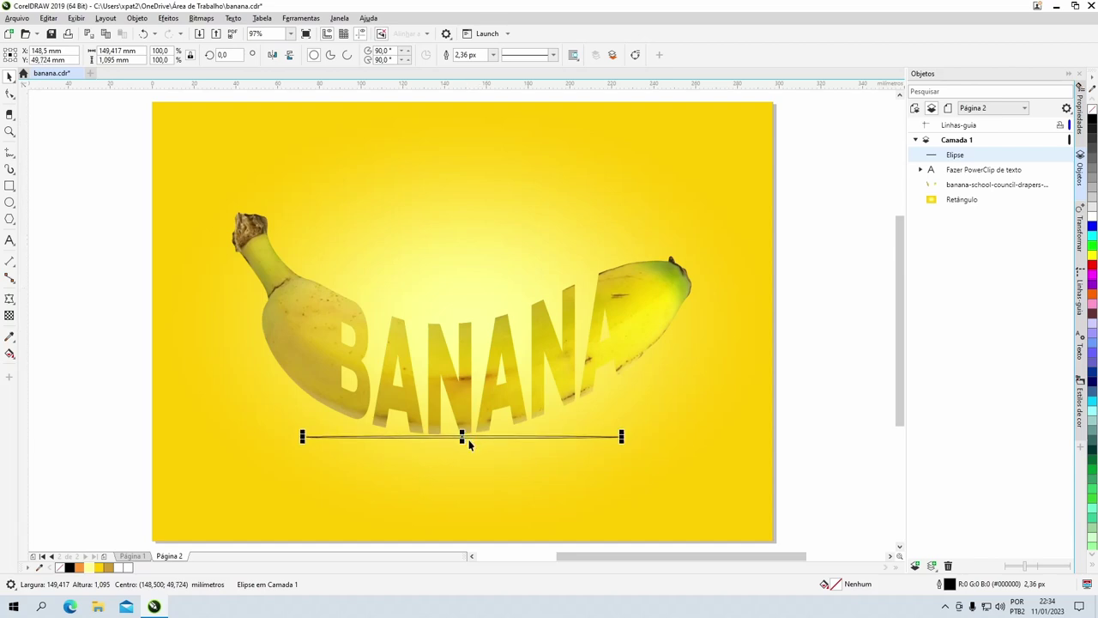
pyautogui.press('Escape')
pyautogui.click(471, 438)
pyautogui.click(1092, 121)
pyautogui.rightClick(1092, 110)
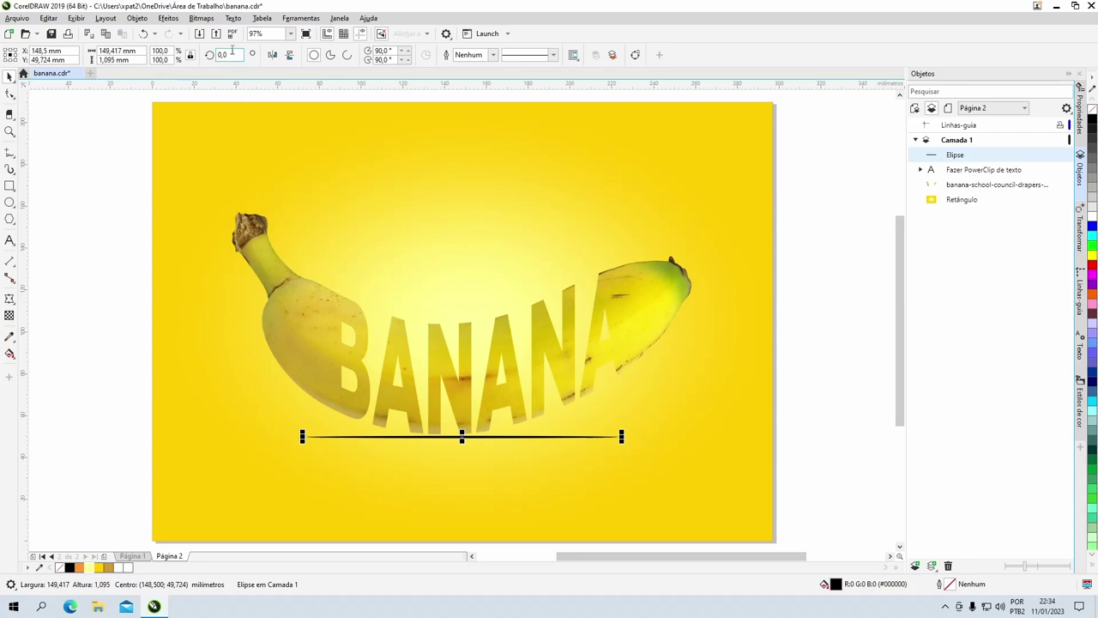
# Apply a Gaussian blur with a 5.0 pixel radius to the black ellipse.
pyautogui.click(176, 19)
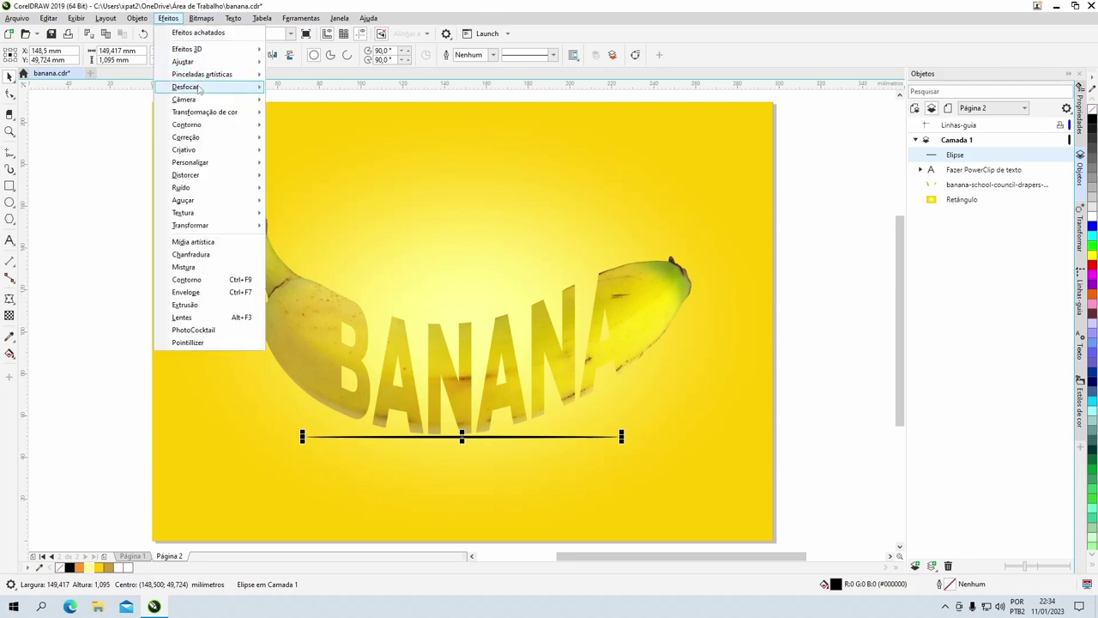
pyautogui.moveTo(197, 90)
pyautogui.click(317, 100)
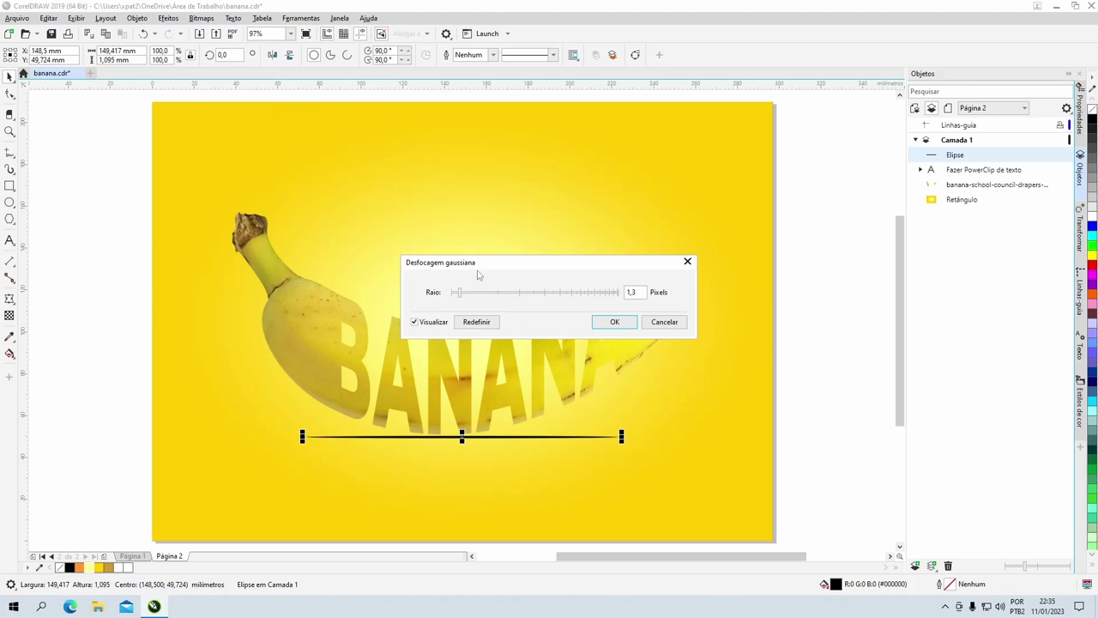
pyautogui.click(477, 322)
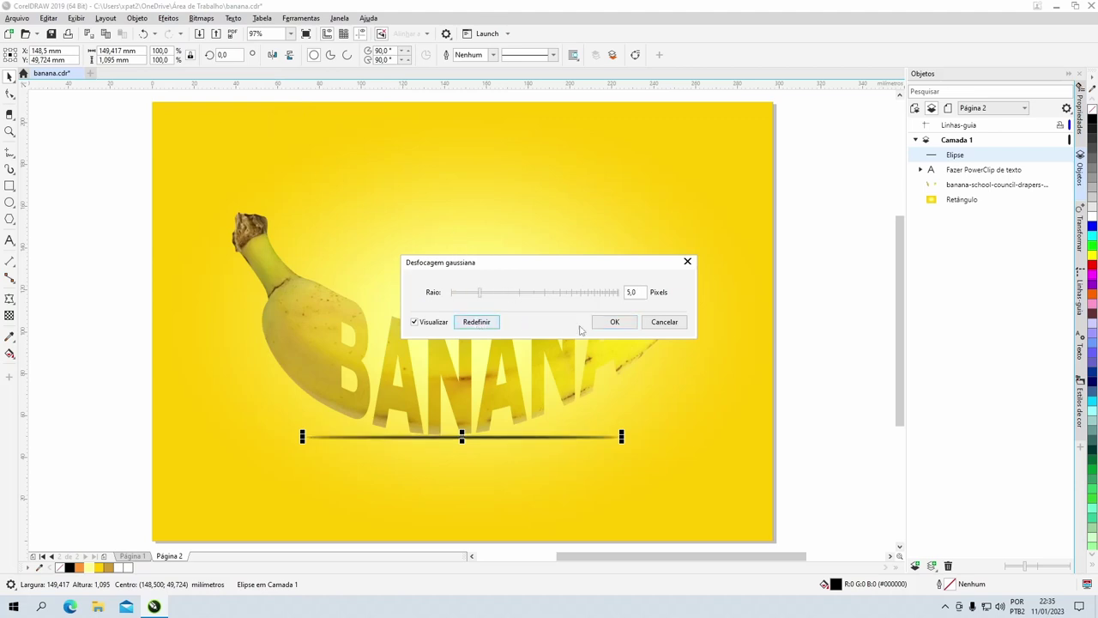
pyautogui.click(608, 326)
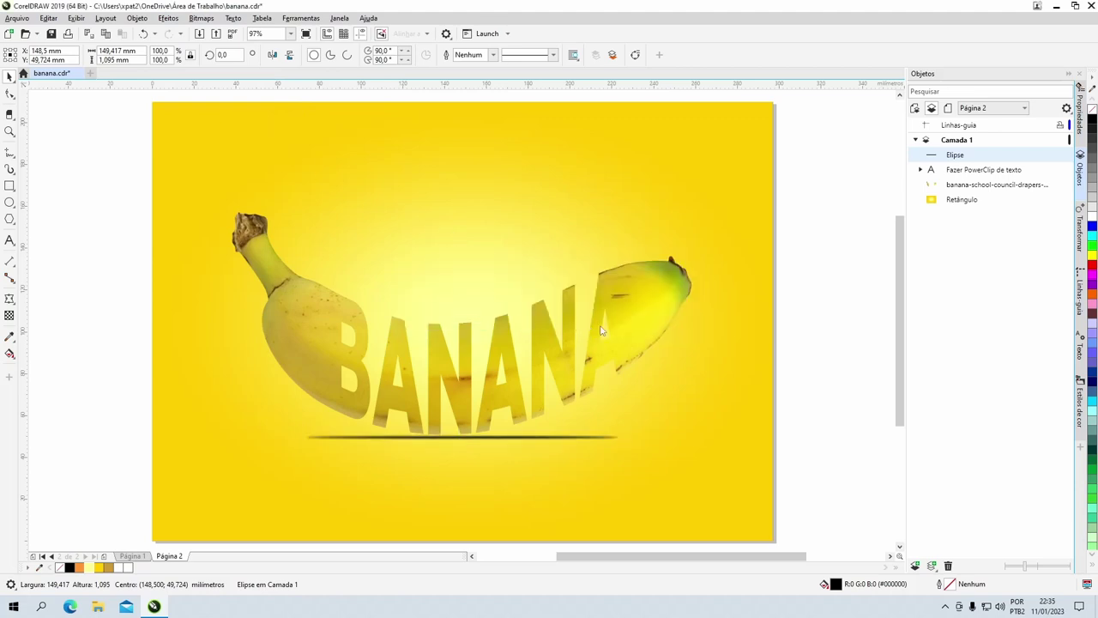
# Apply an elliptical gradient transparency with smooth transition to the blurred ellipse so that its ends fade out.
pyautogui.click(9, 316)
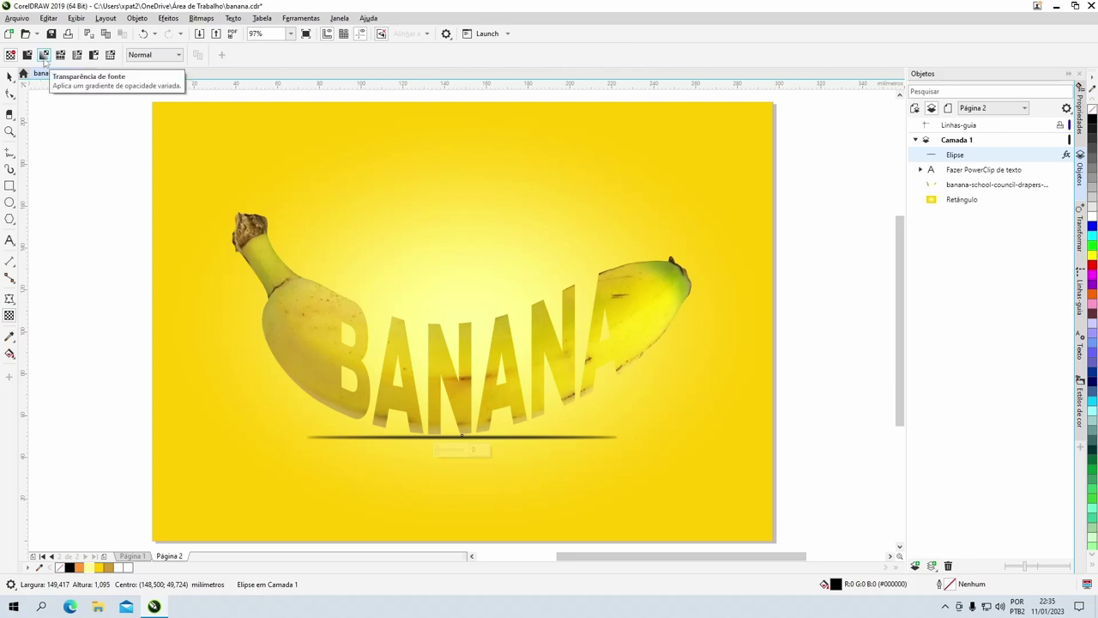
pyautogui.click(44, 58)
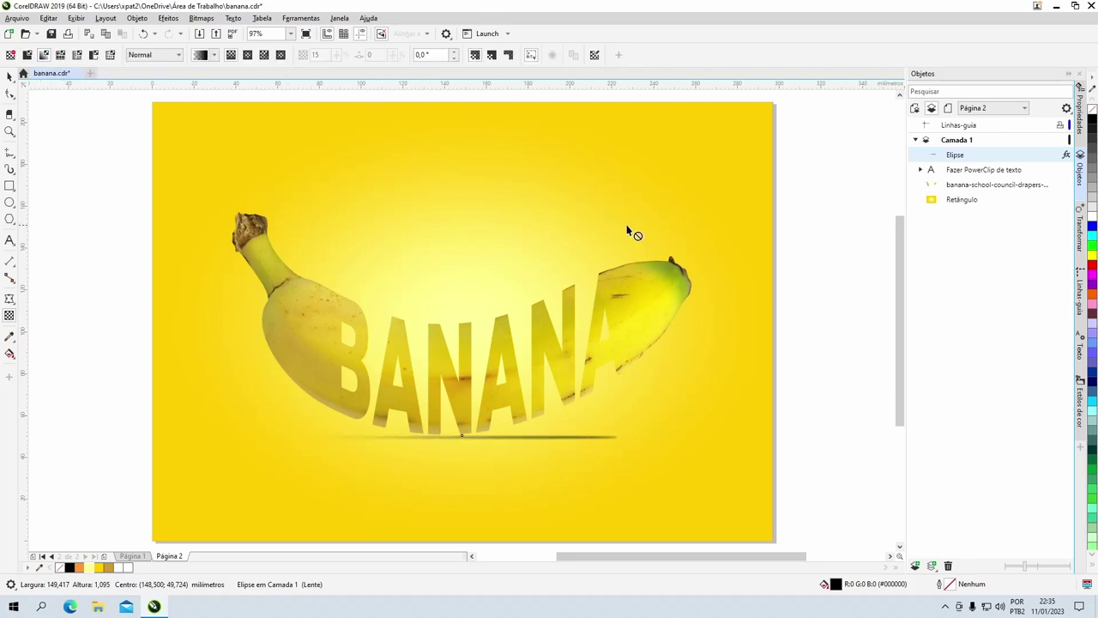
pyautogui.click(594, 55)
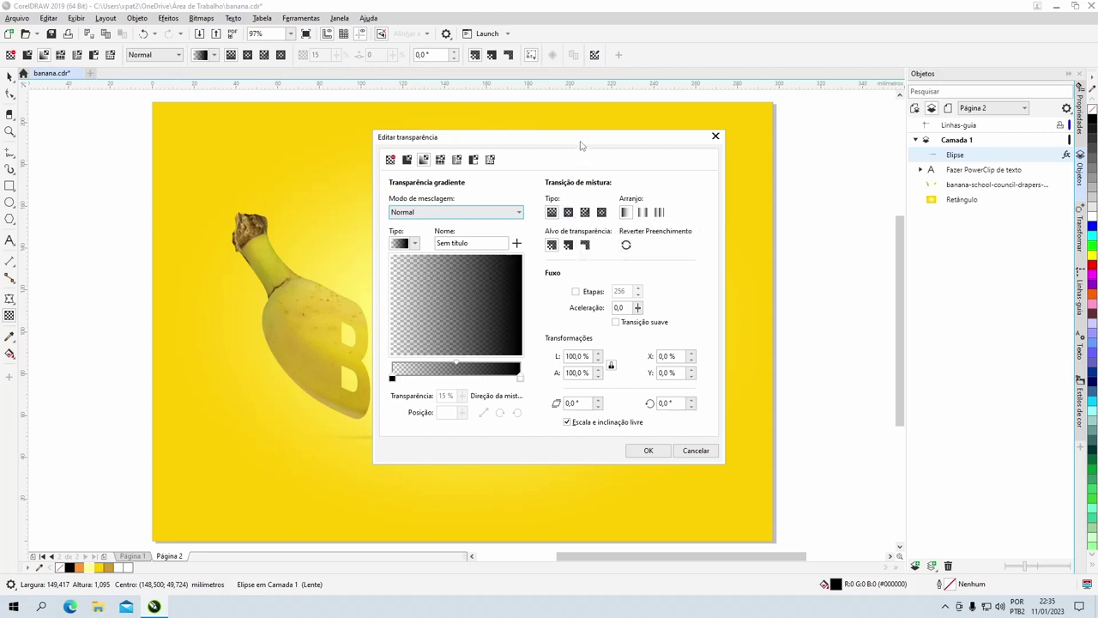
pyautogui.moveTo(581, 141); pyautogui.dragTo(672, 40)
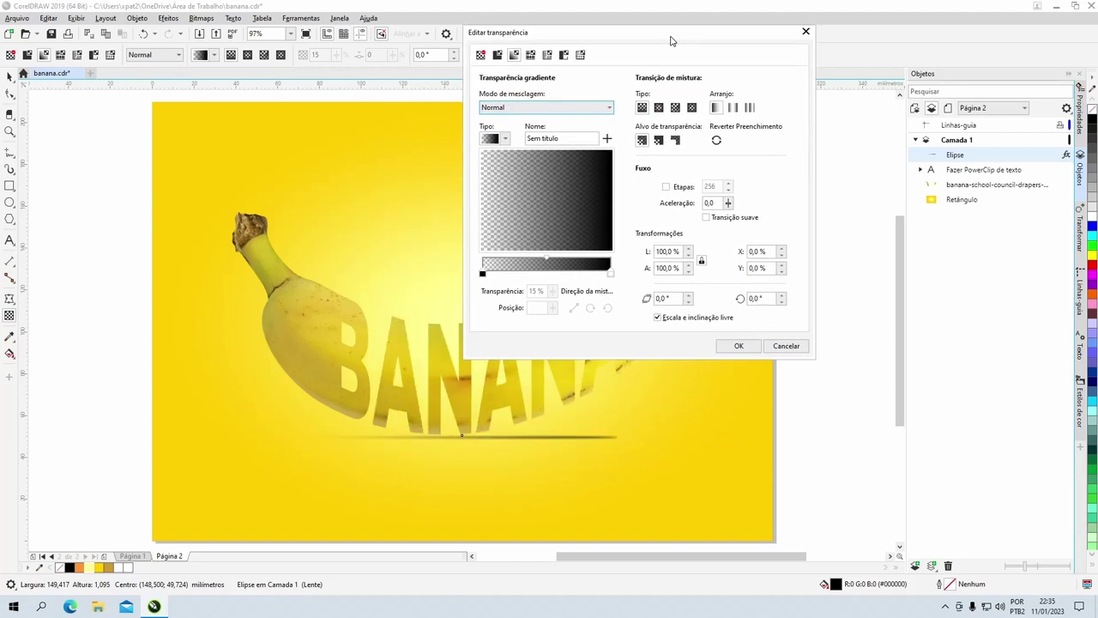
pyautogui.click(658, 107)
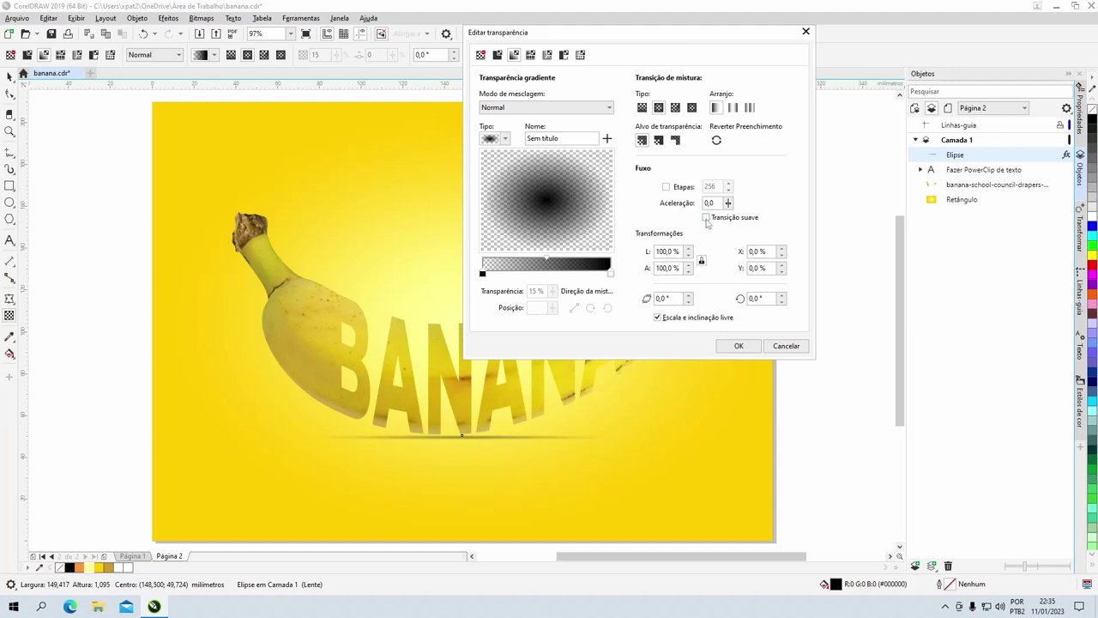
pyautogui.click(706, 217)
pyautogui.click(721, 345)
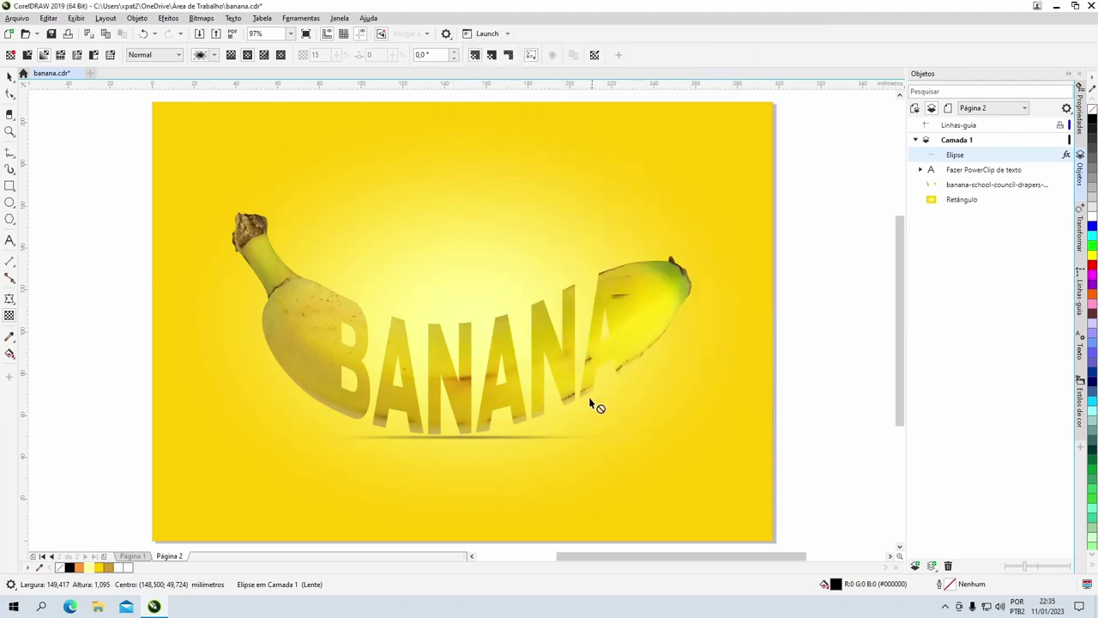
# Widen the shadow ellipse symmetrically to about 170 mm and deselect it.
pyautogui.press('space')
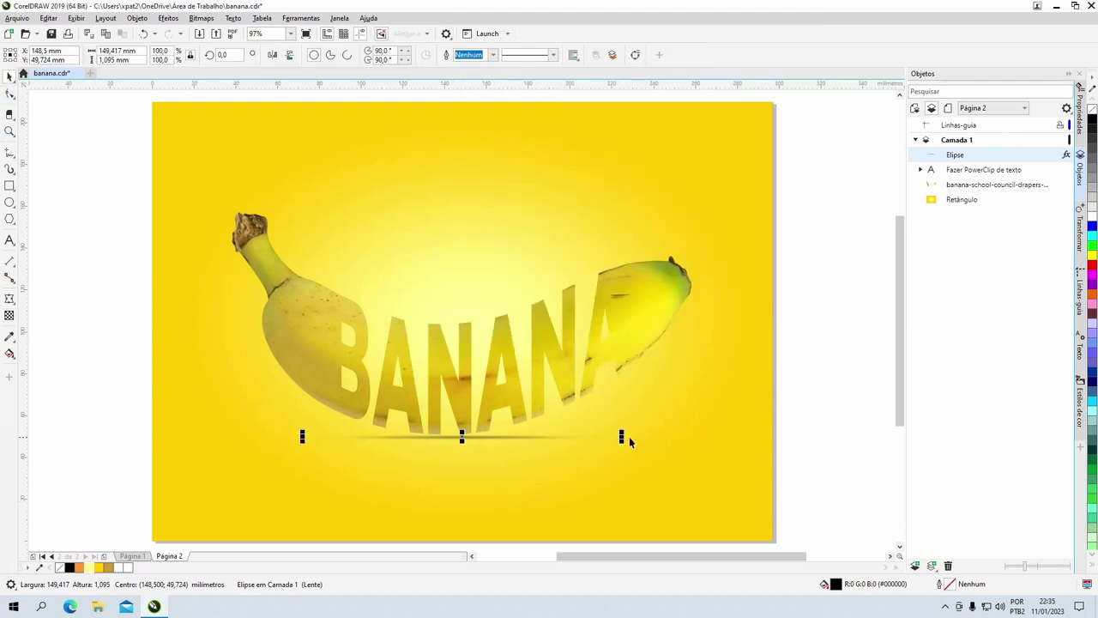
pyautogui.moveTo(622, 438); pyautogui.dragTo(643, 438)
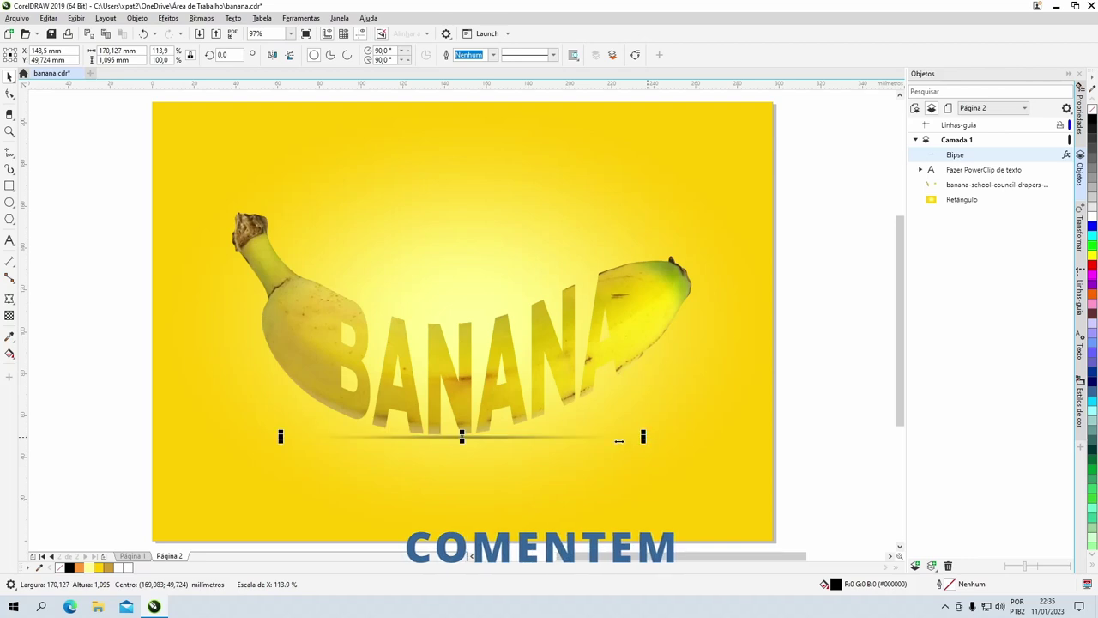
pyautogui.click(78, 391)
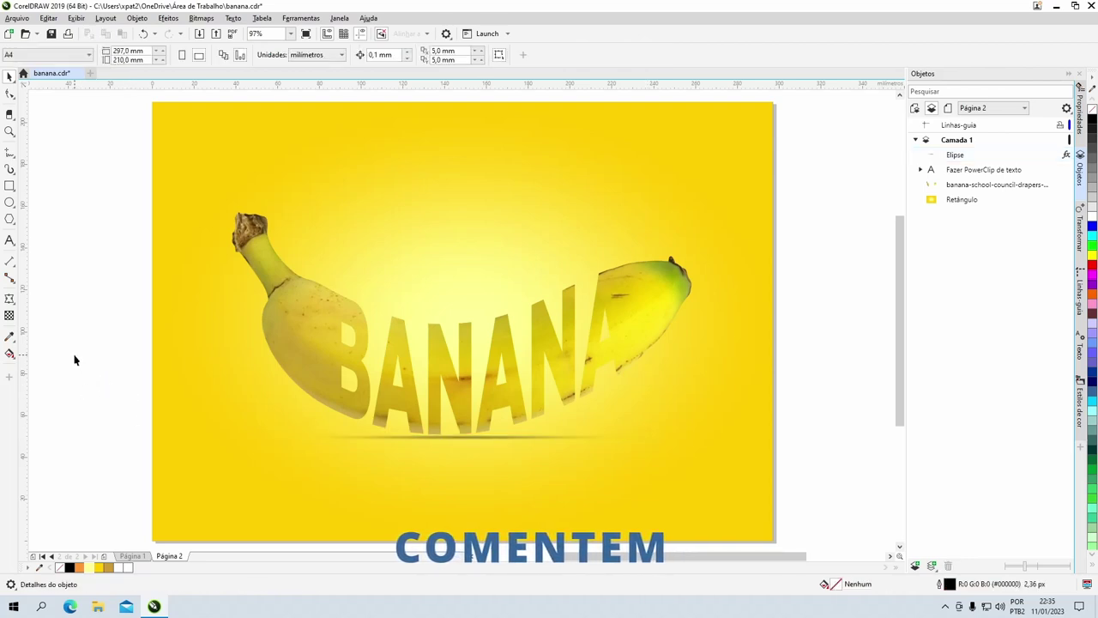